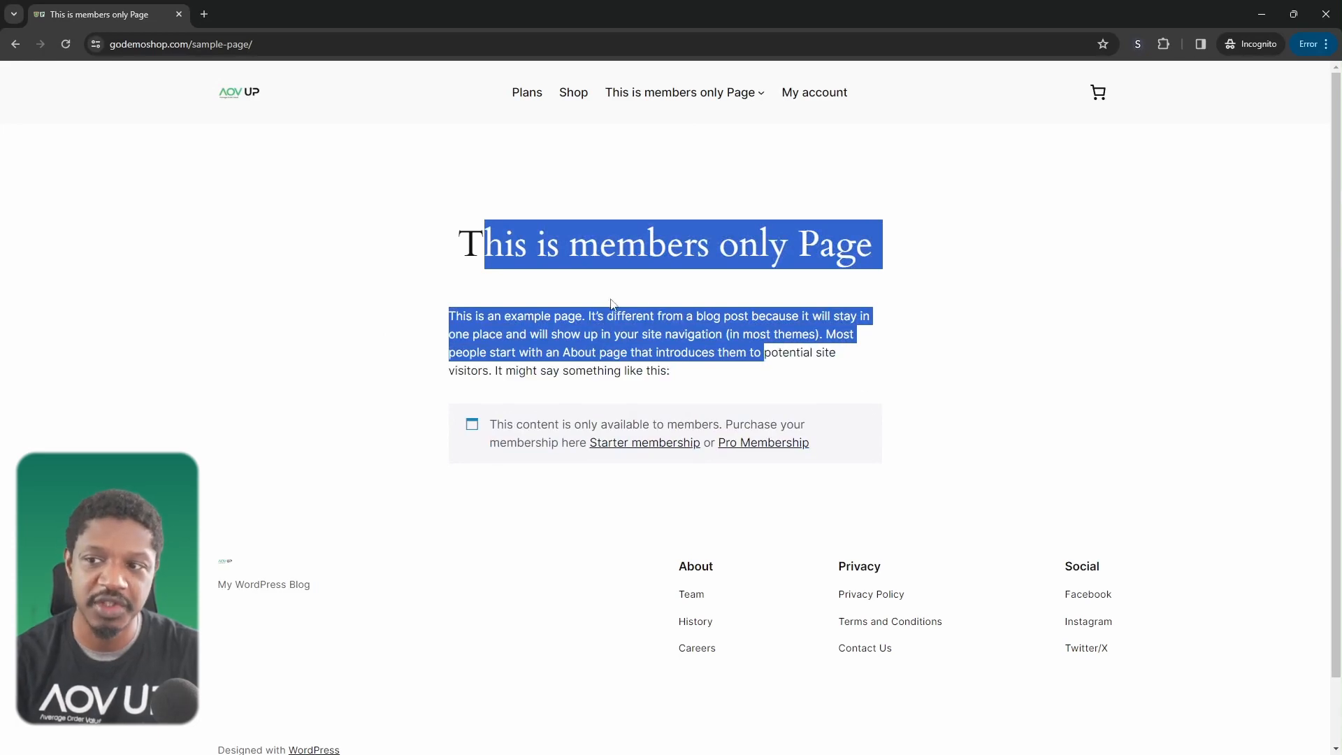
pyautogui.click(671, 385)
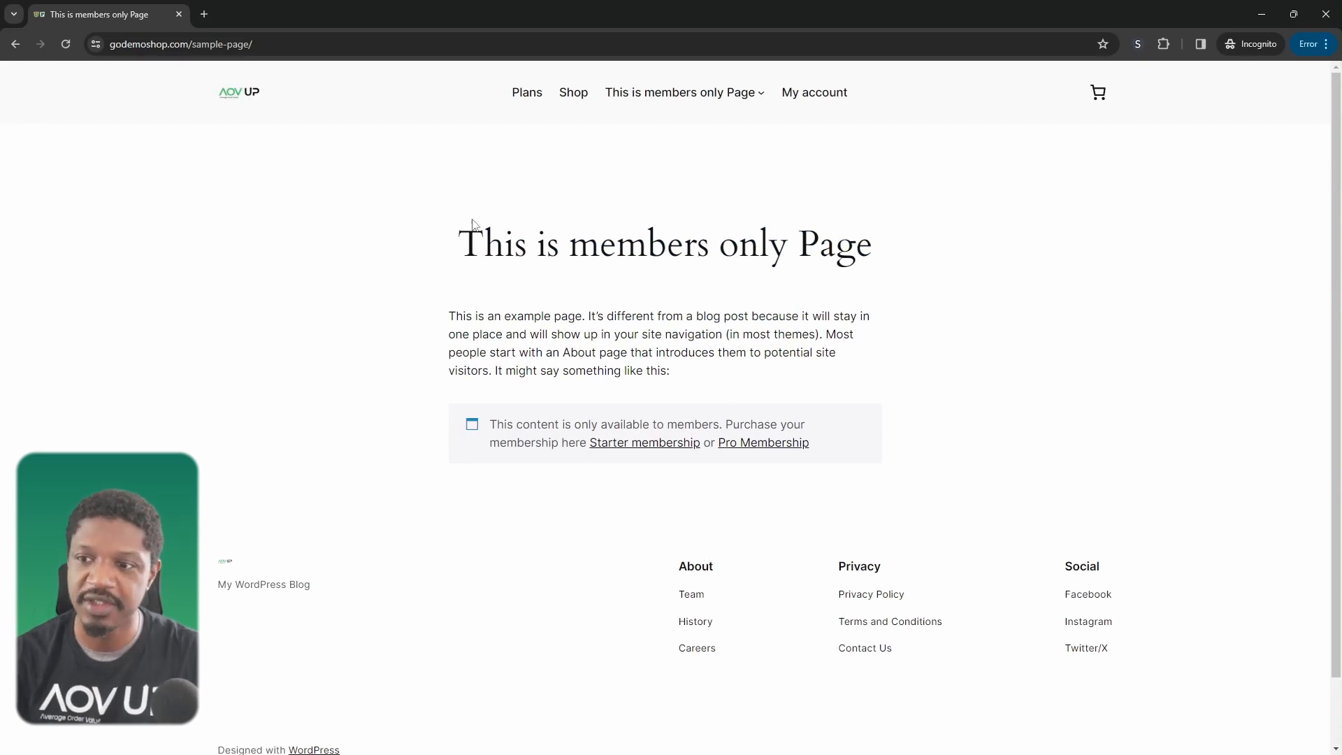
pyautogui.moveTo(439, 237); pyautogui.dragTo(887, 345)
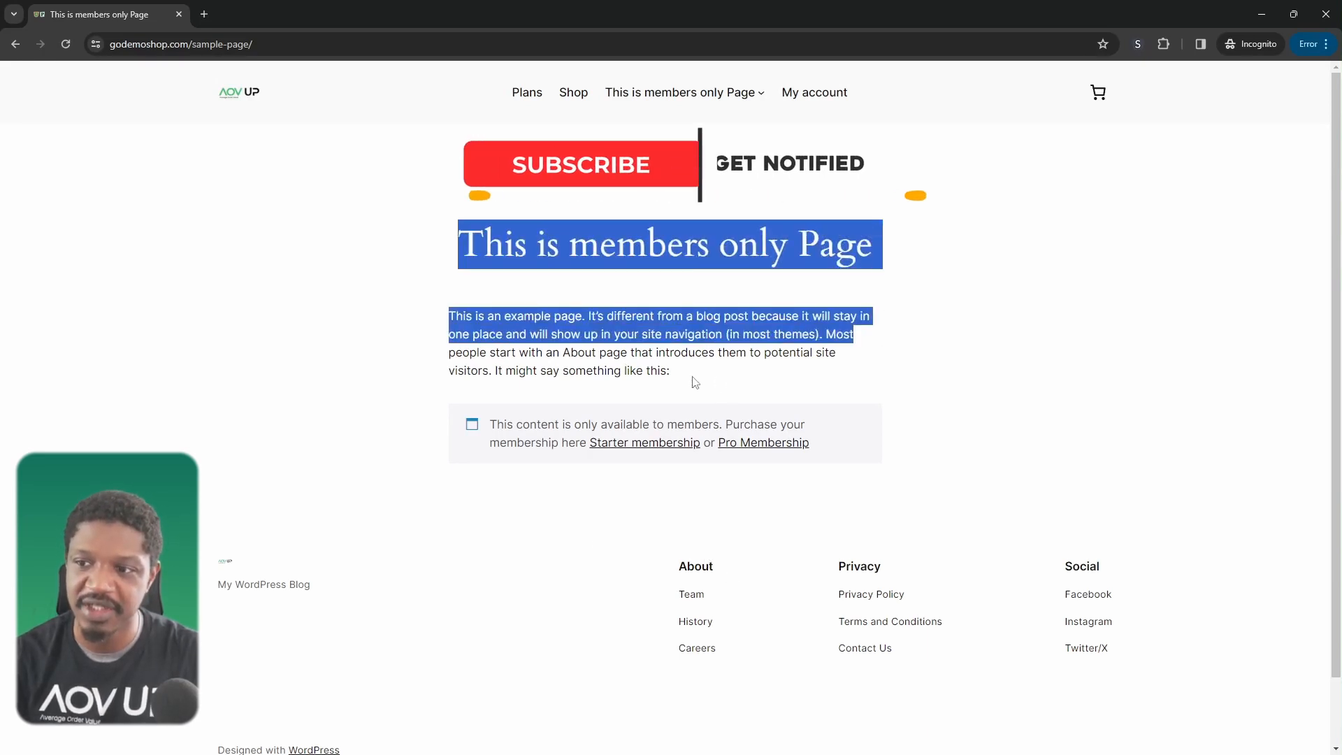
pyautogui.moveTo(670, 371); pyautogui.dragTo(438, 315)
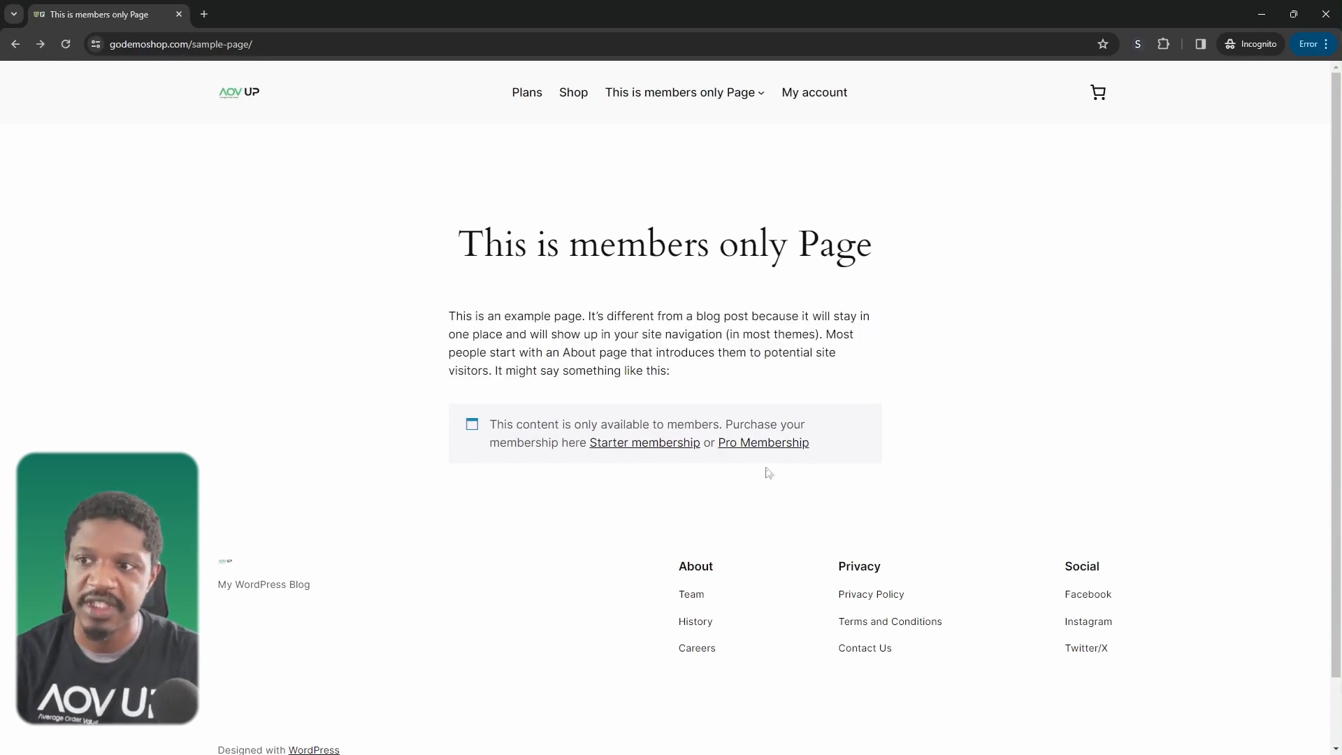
# Step: Review the Plans page and take the $49 Starter plan to checkout, then return to the members-only page
pyautogui.click(531, 97)
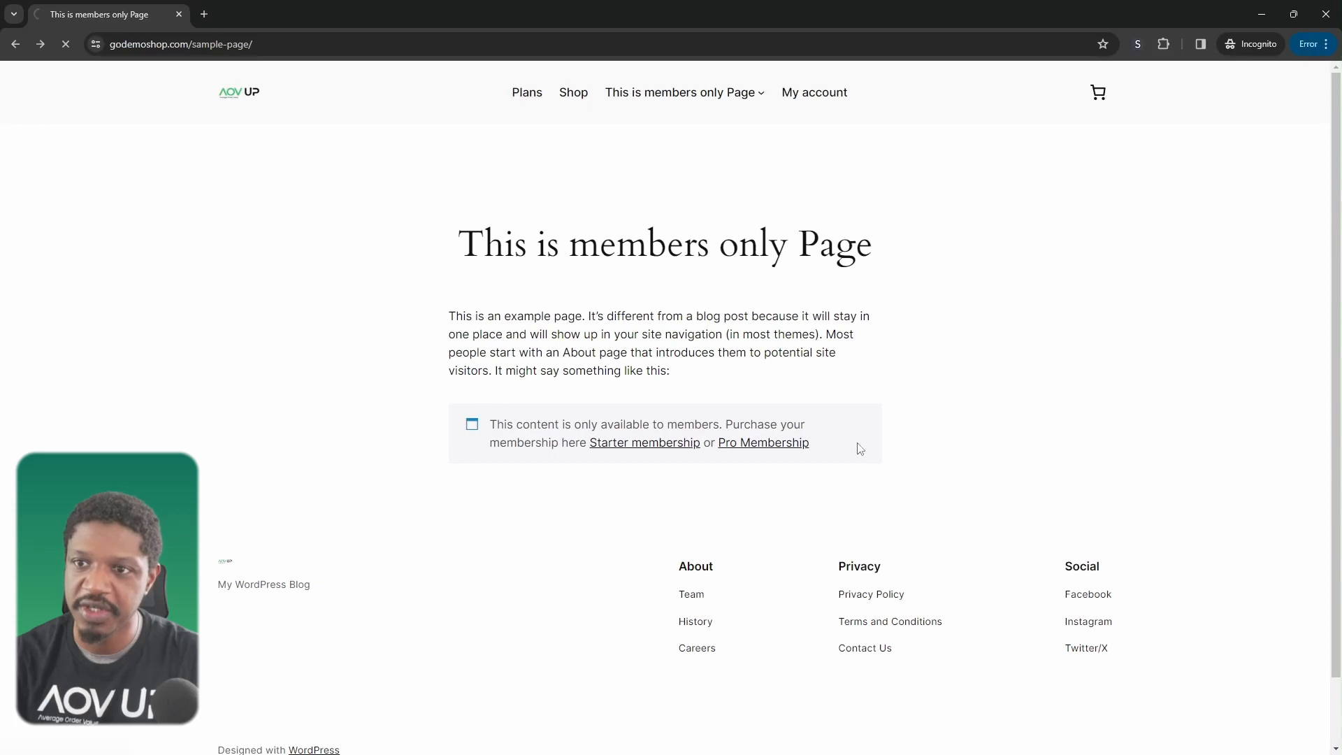
pyautogui.scroll(-6, 543, 471)
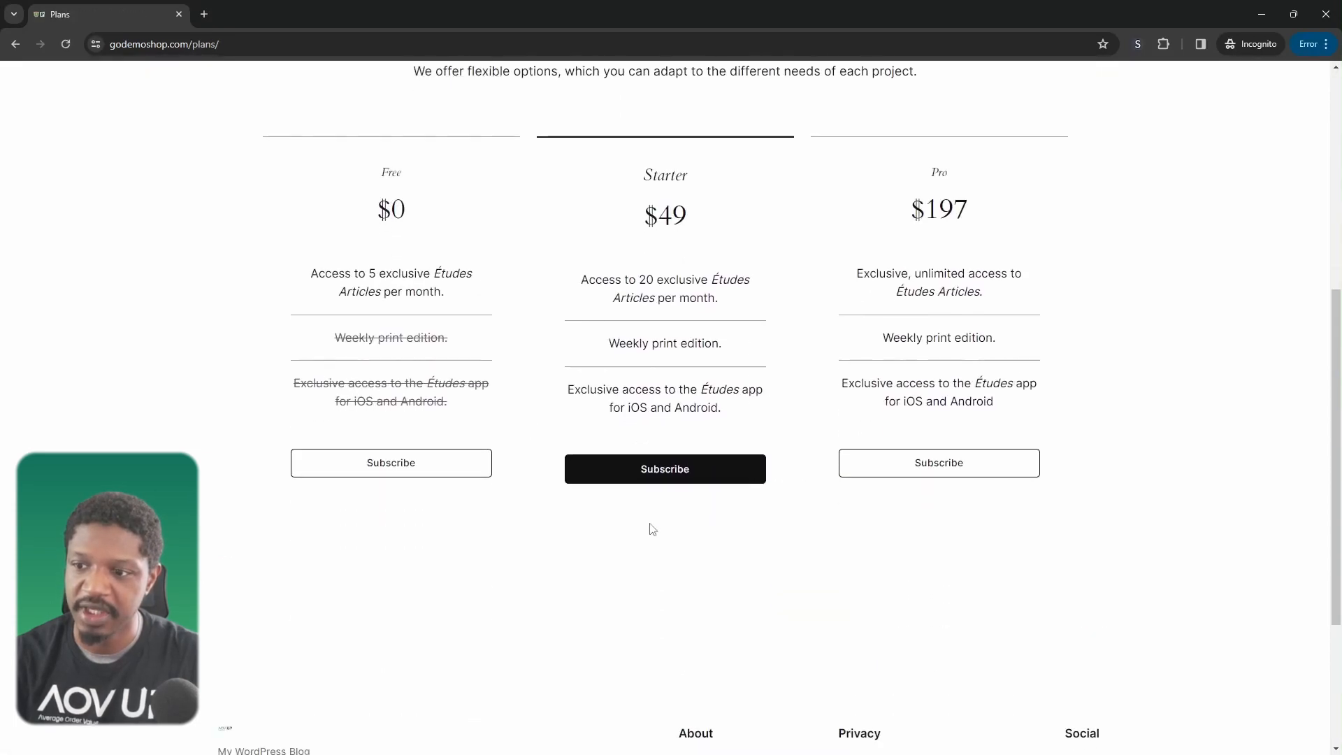
pyautogui.click(697, 482)
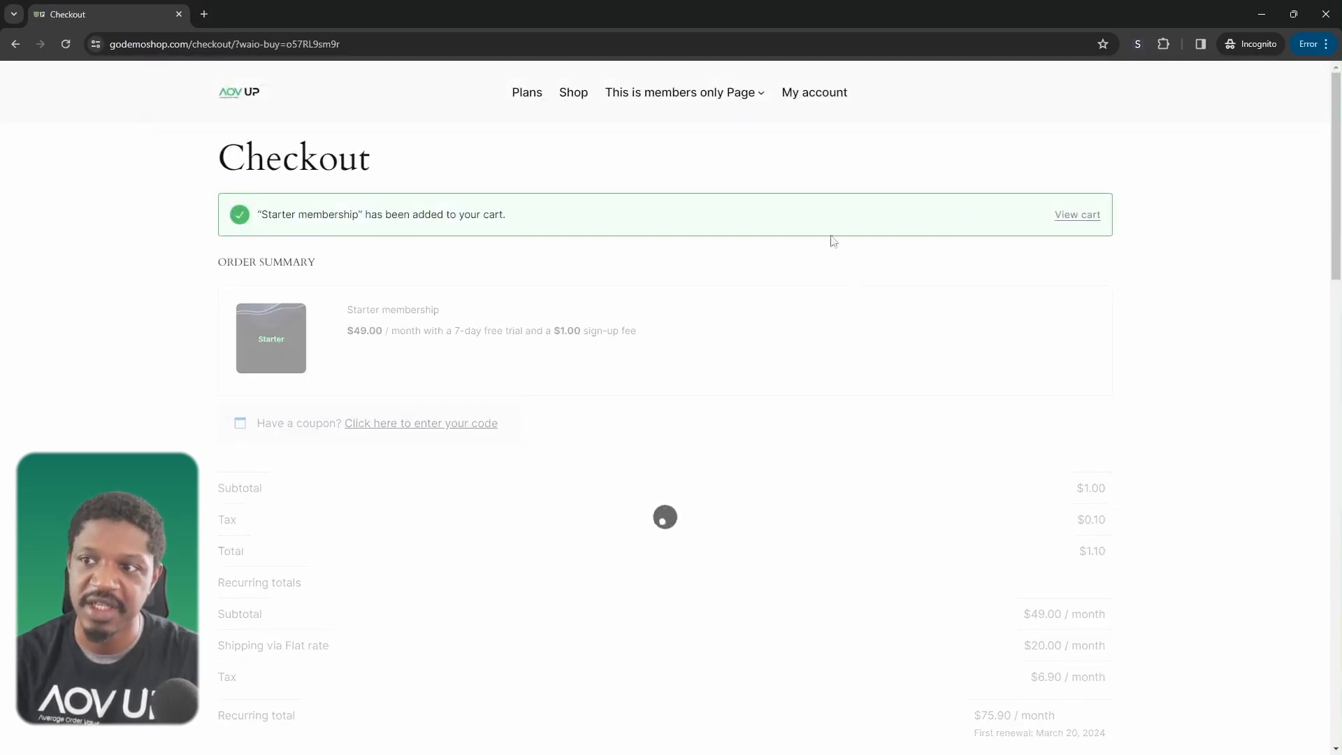
pyautogui.click(687, 98)
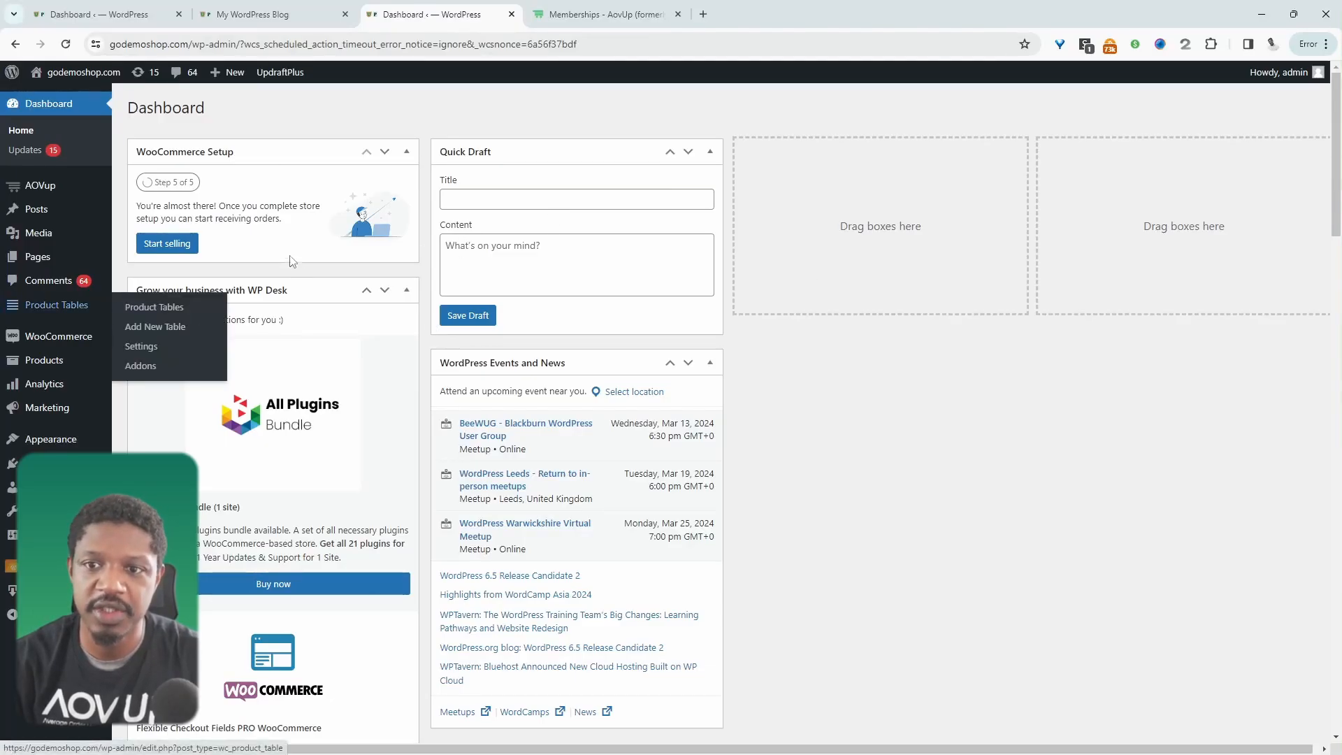
# Step: Add a new membership plan in the AOVup Memberships section of the WordPress admin and enter its title
pyautogui.moveTo(83, 185)
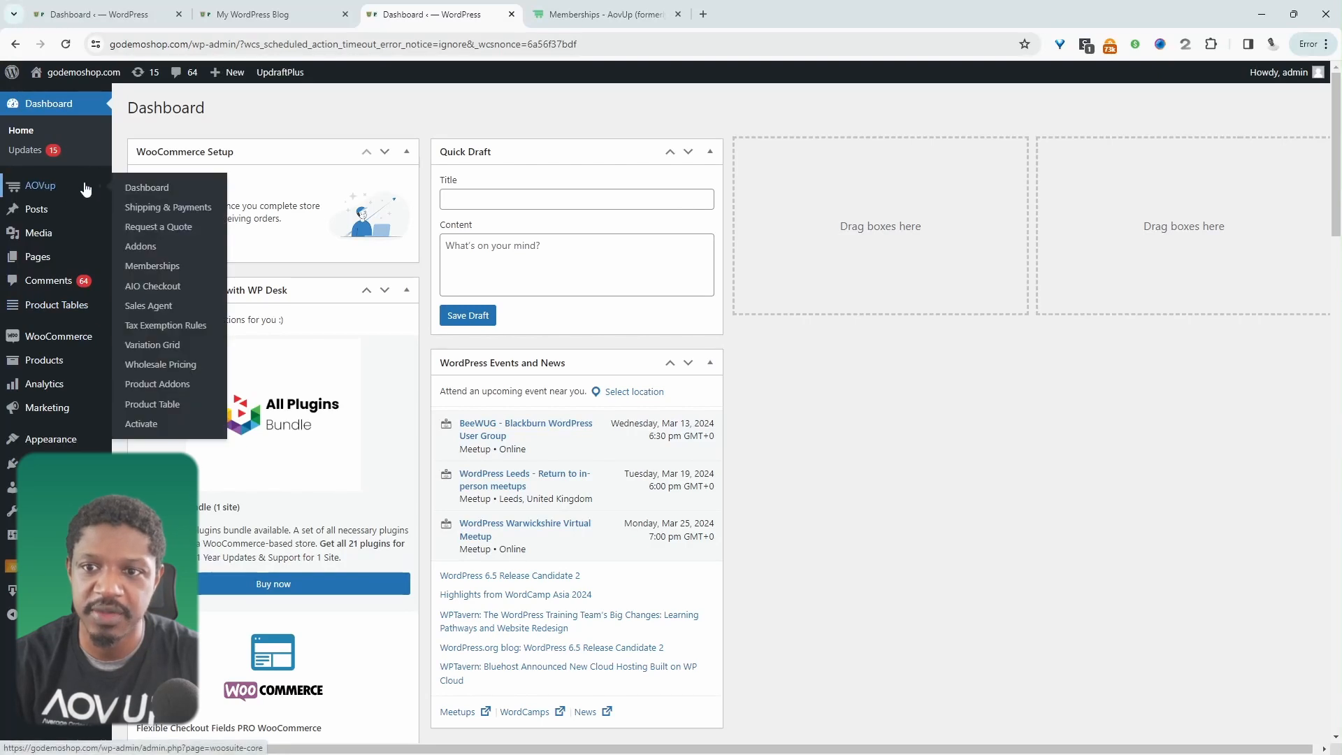
pyautogui.click(168, 267)
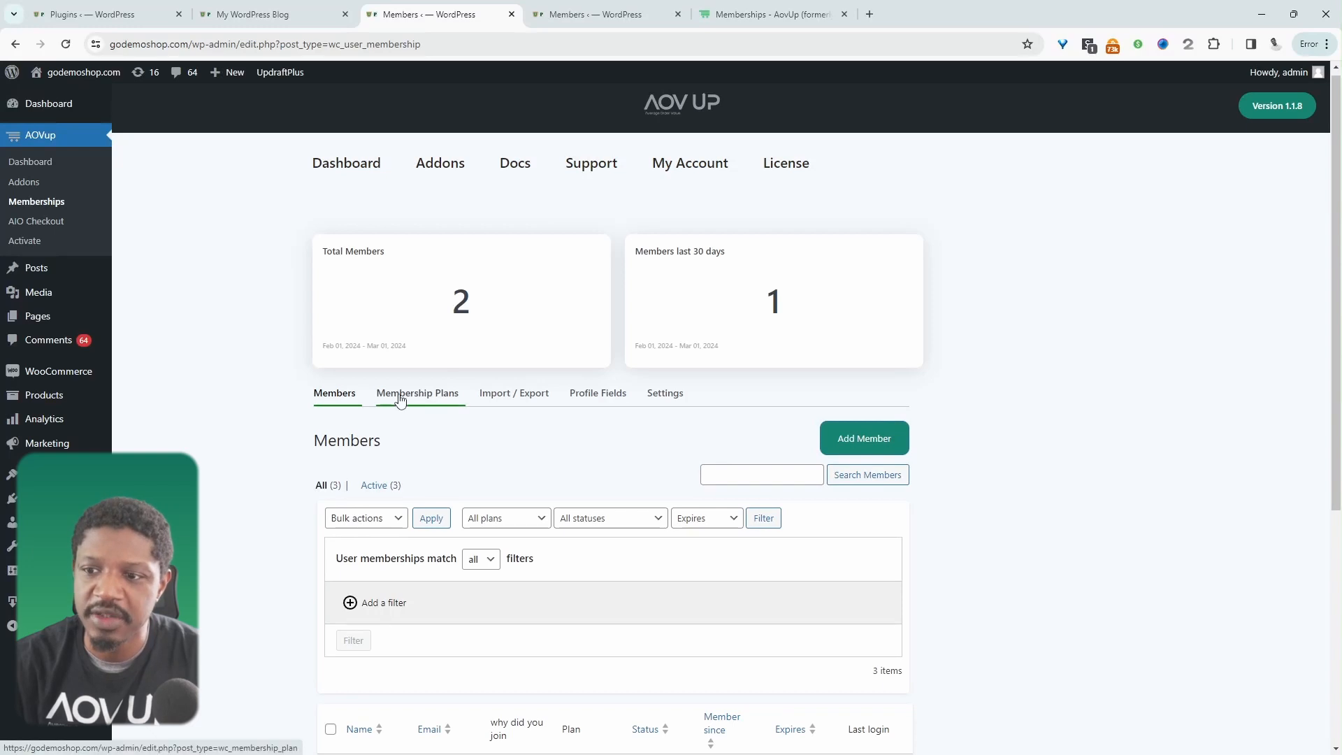
pyautogui.click(401, 400)
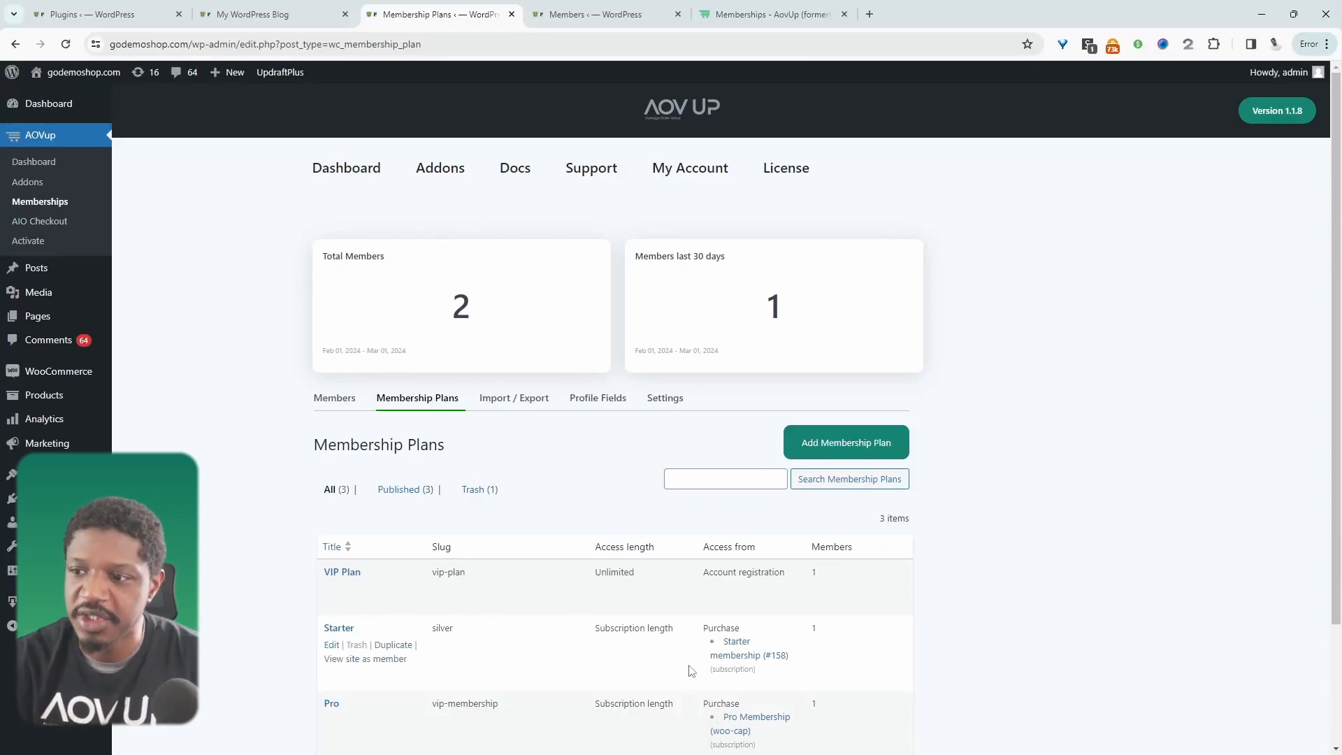
pyautogui.click(847, 442)
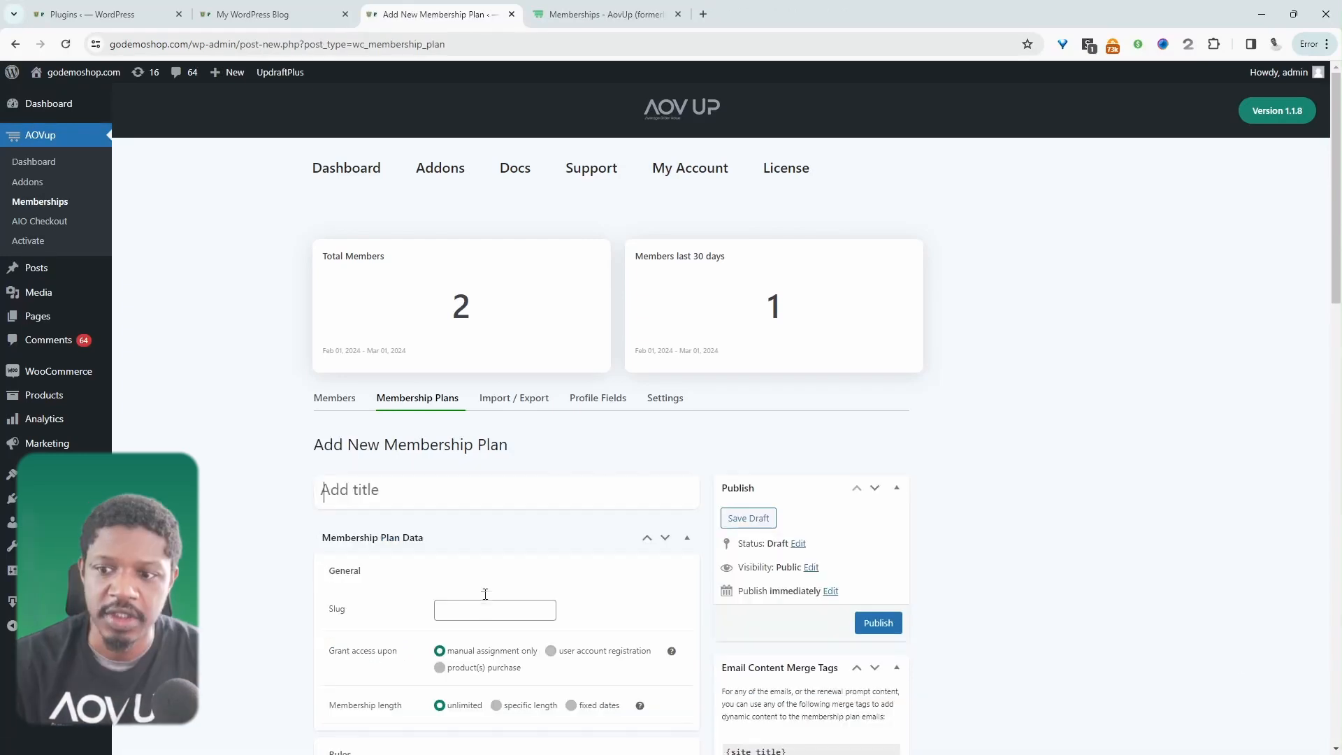
pyautogui.click(397, 489)
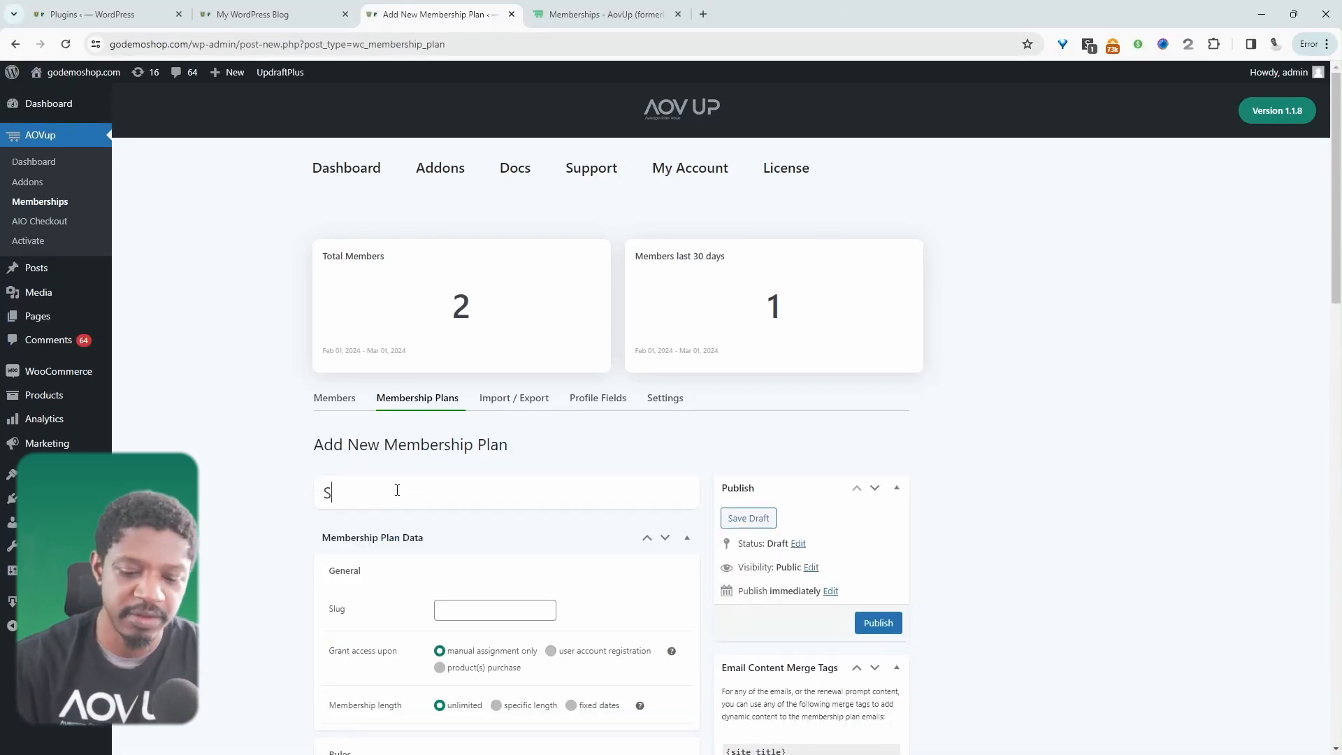
pyautogui.scroll(-6, 377, 462)
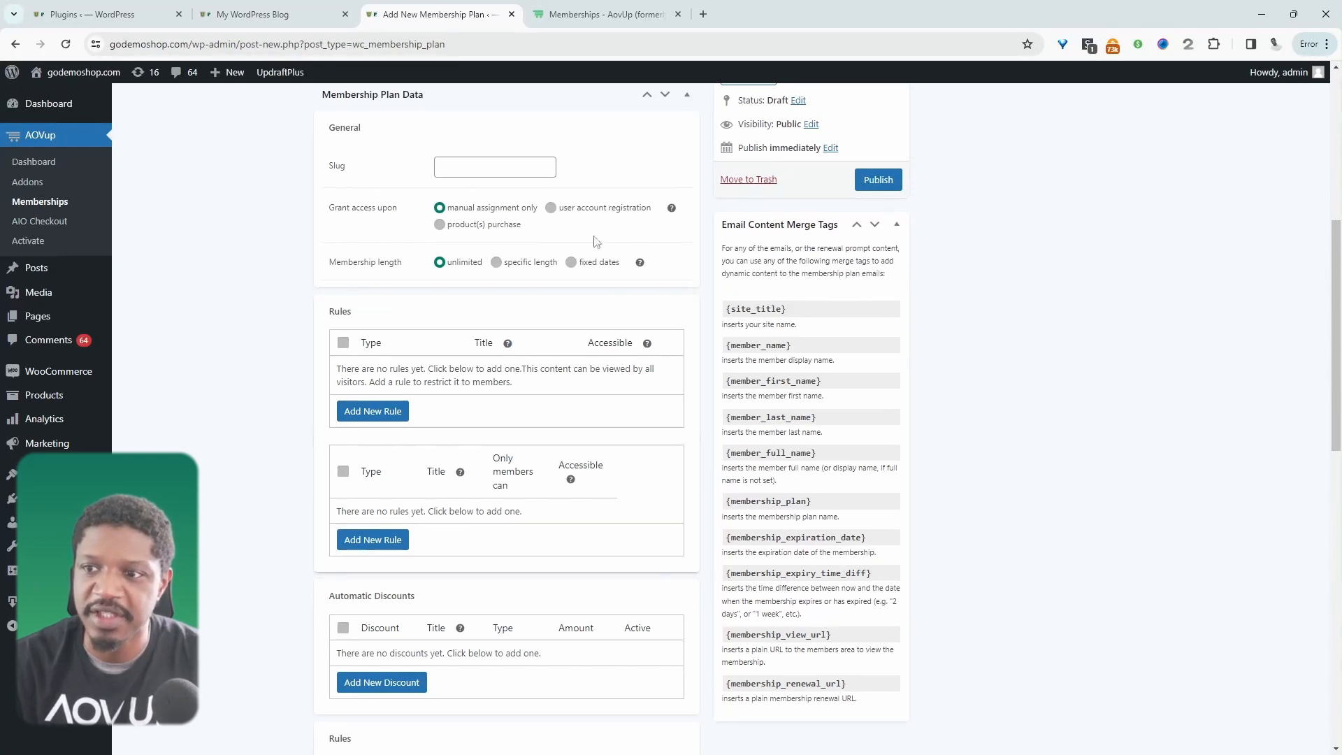
# Step: Set the new plan to grant access upon product(s) purchase
pyautogui.click(566, 211)
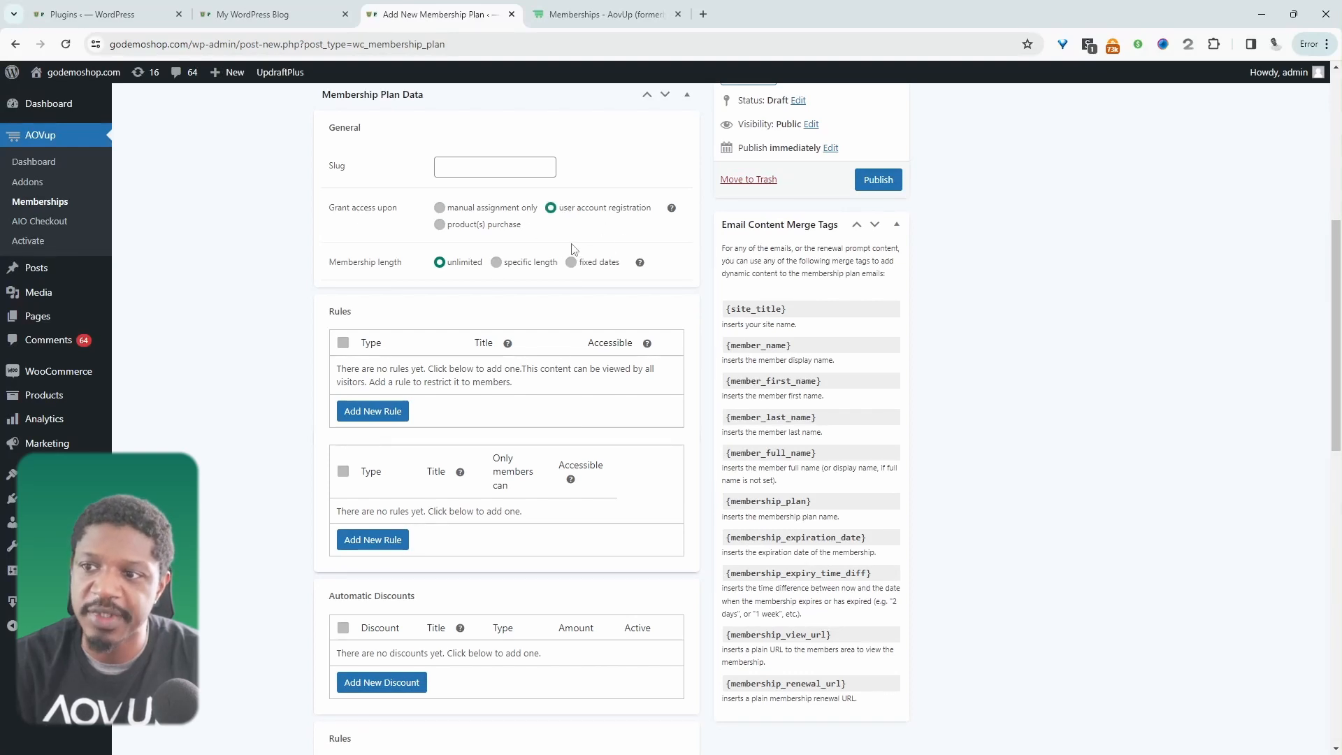
pyautogui.click(518, 225)
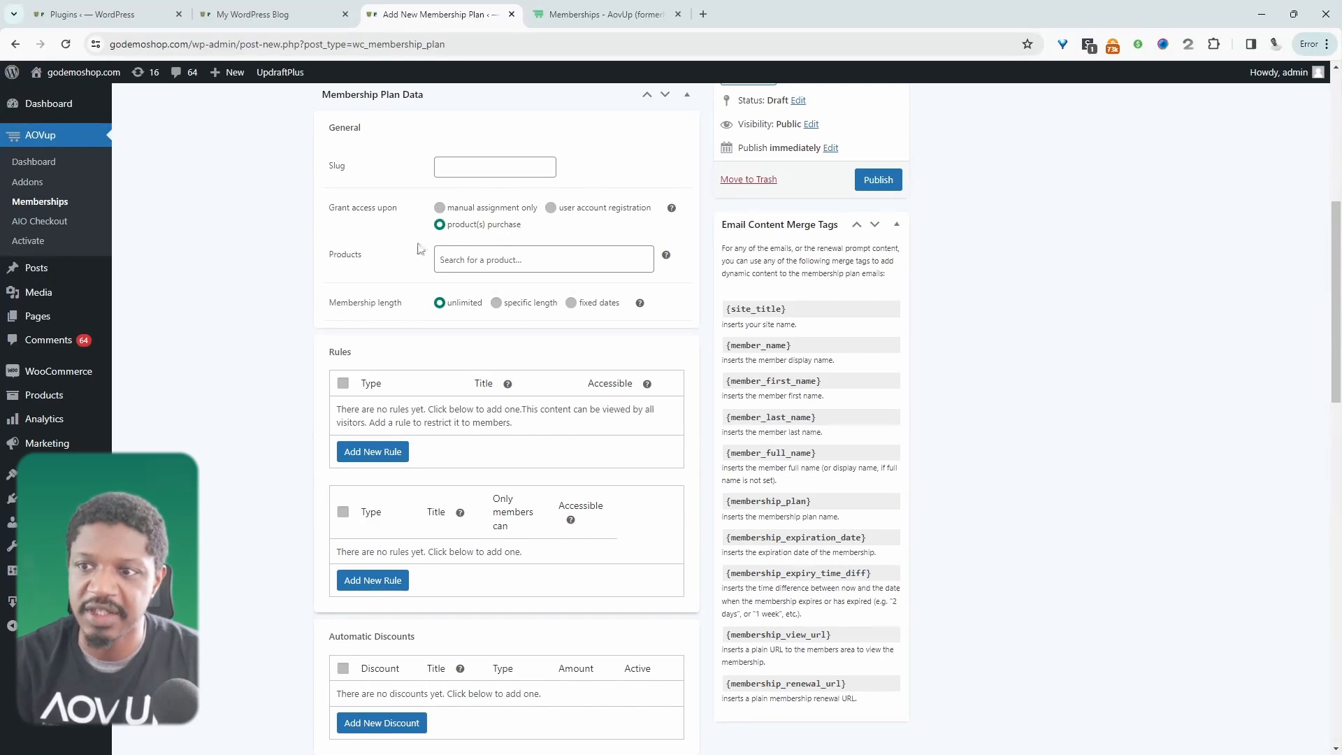
pyautogui.click(485, 264)
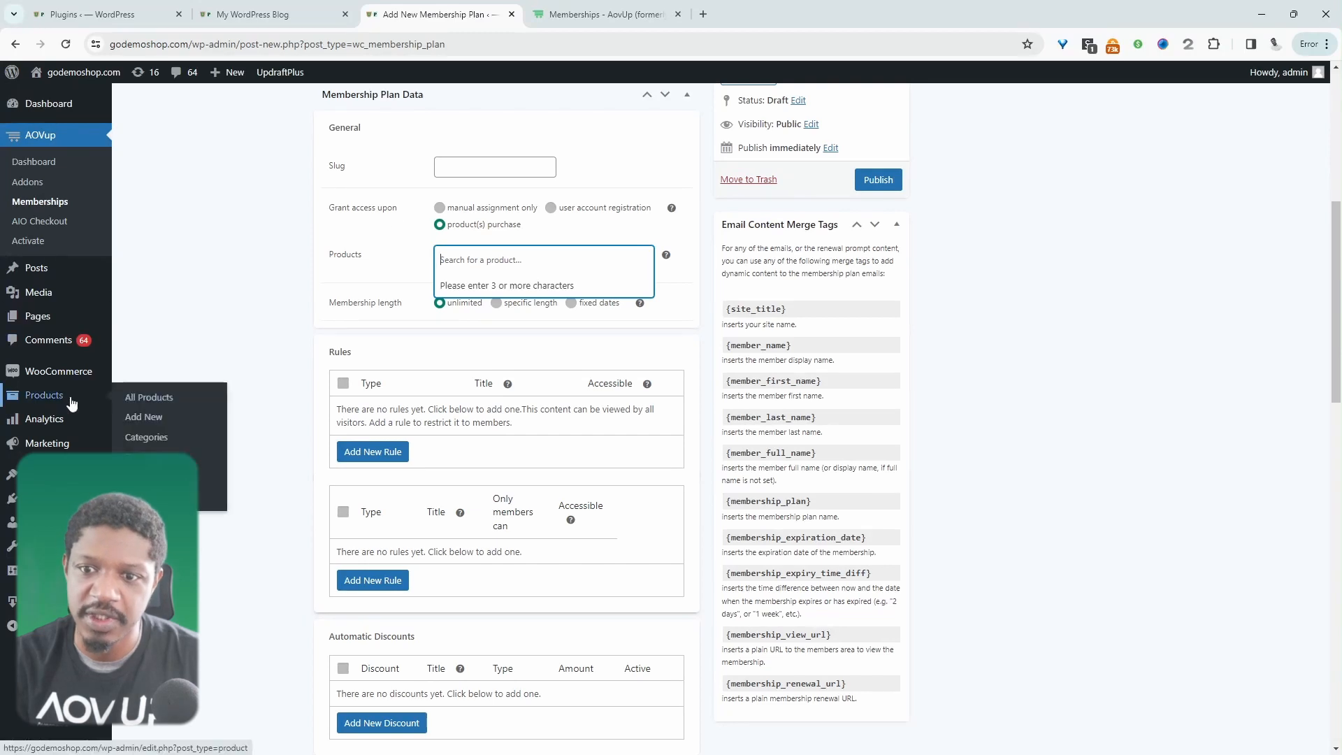
# Step: Start a new WooCommerce product in a separate tab as a simple product with a regular price of $25
pyautogui.middleClick(143, 417)
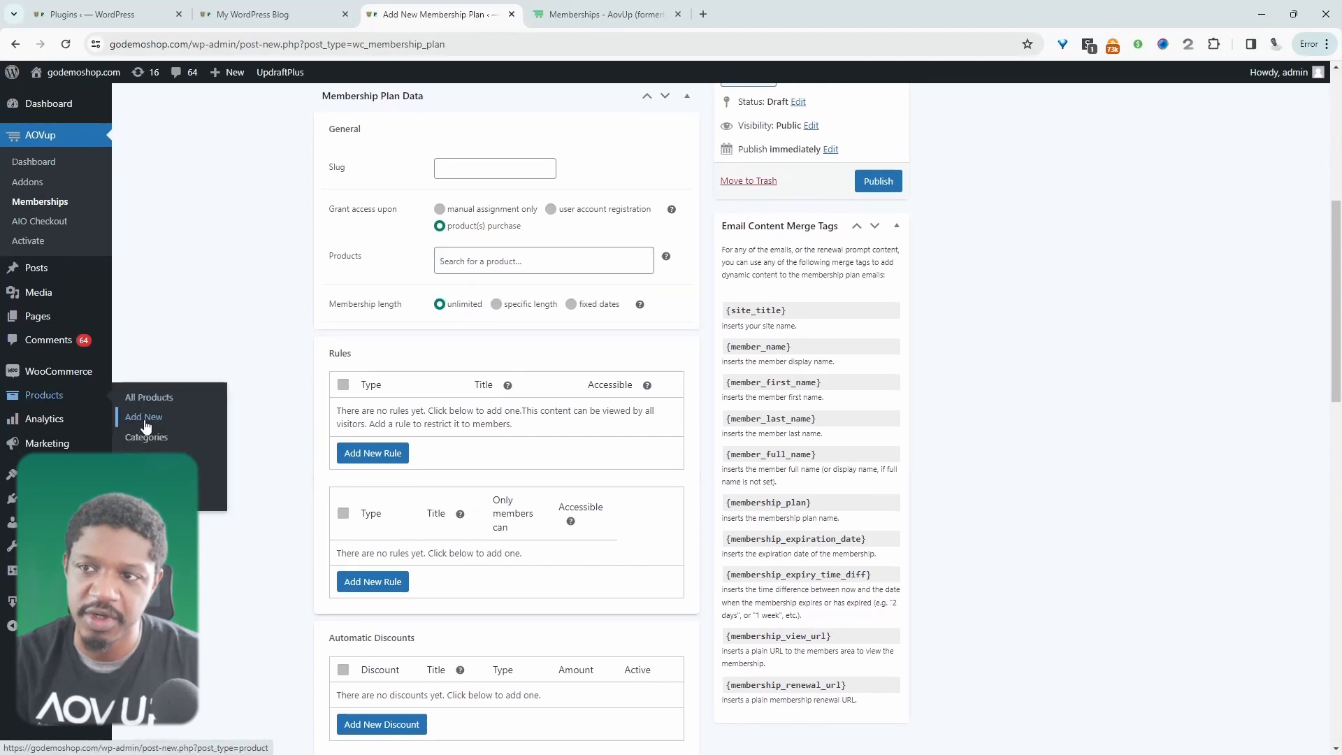
pyautogui.click(594, 14)
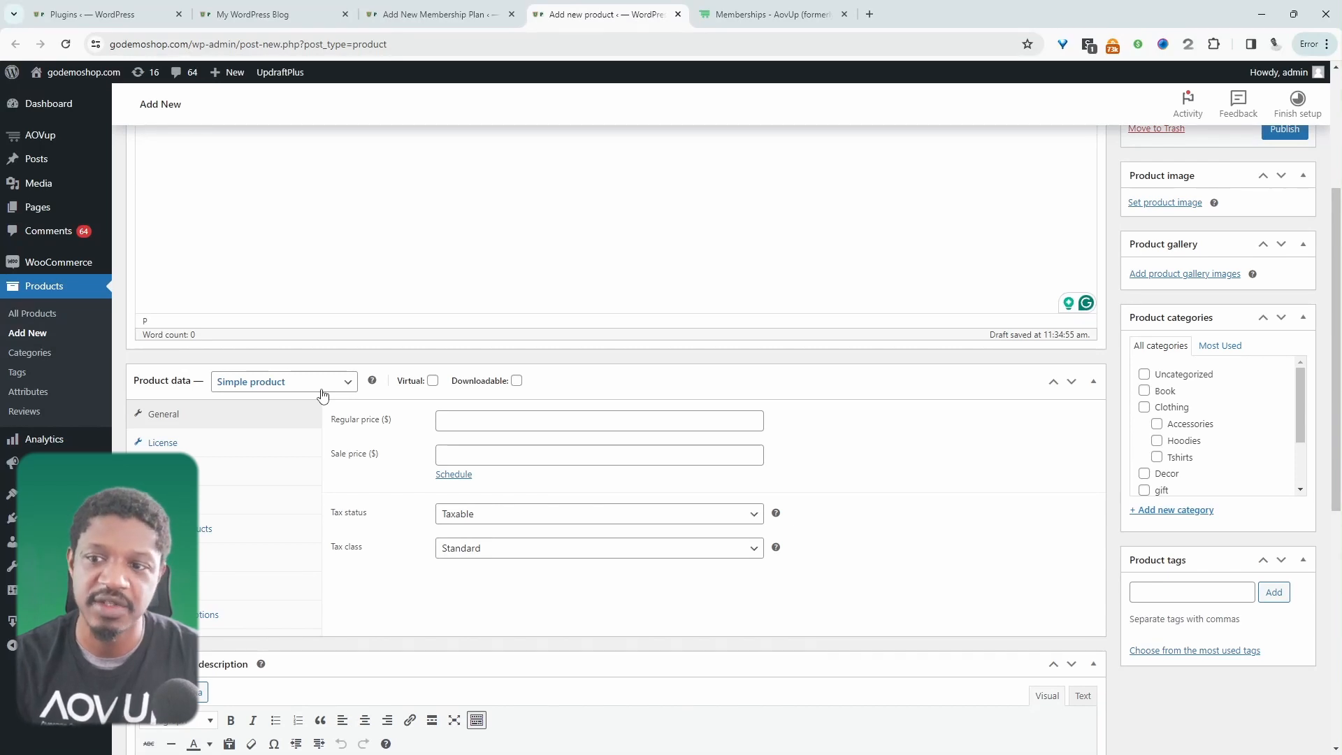
pyautogui.click(322, 396)
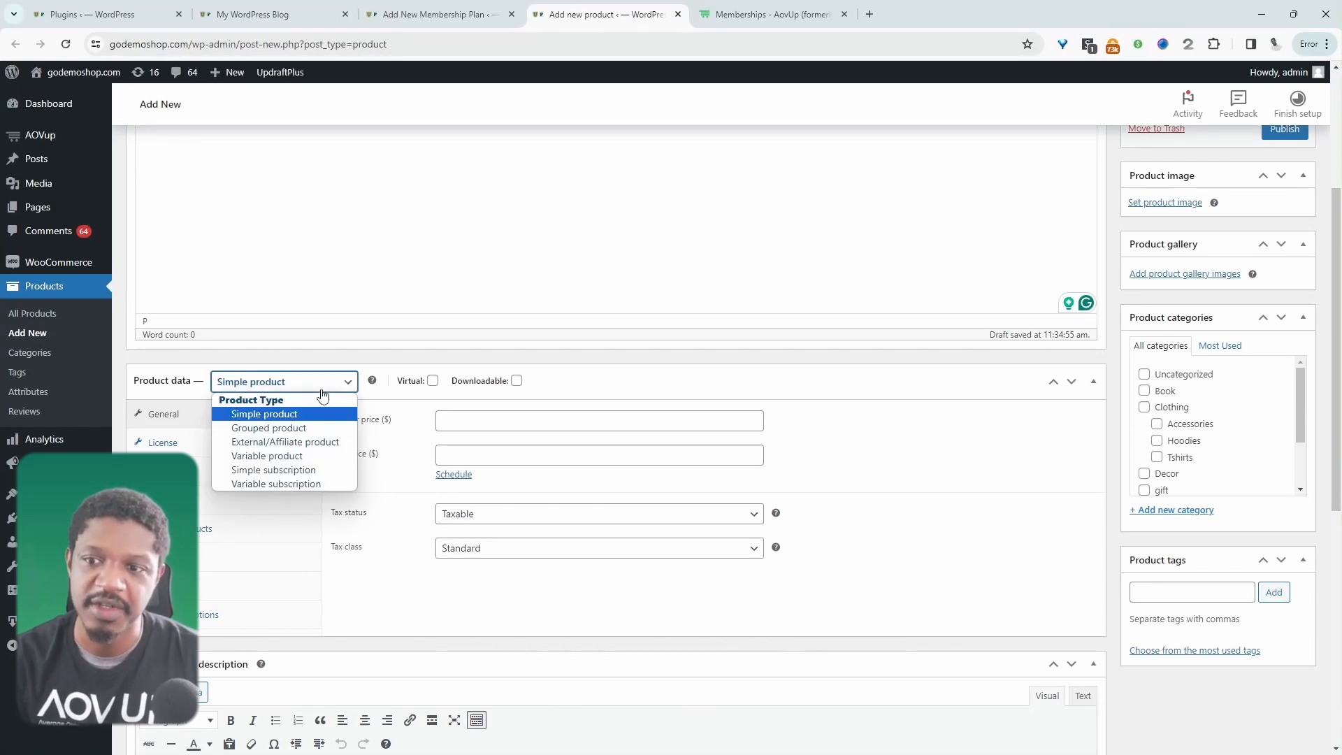
pyautogui.click(288, 415)
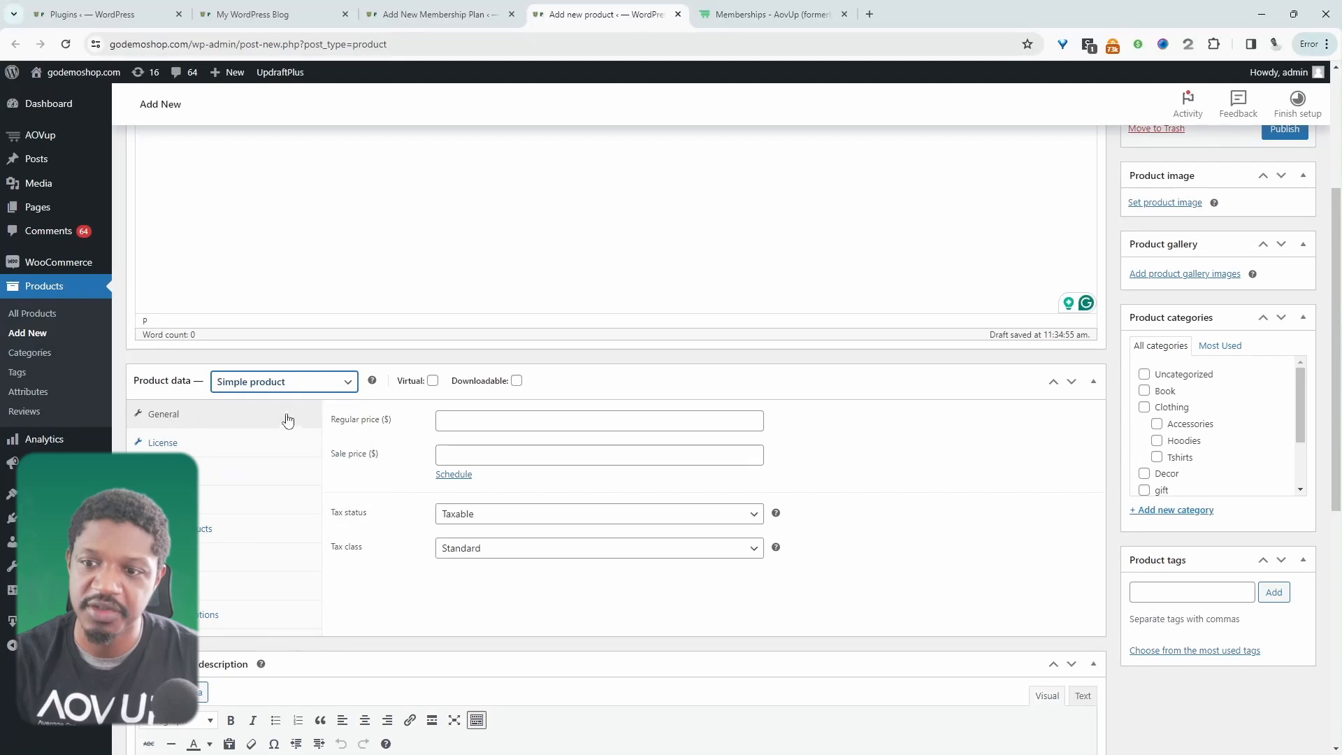
pyautogui.click(481, 417)
pyautogui.click(531, 454)
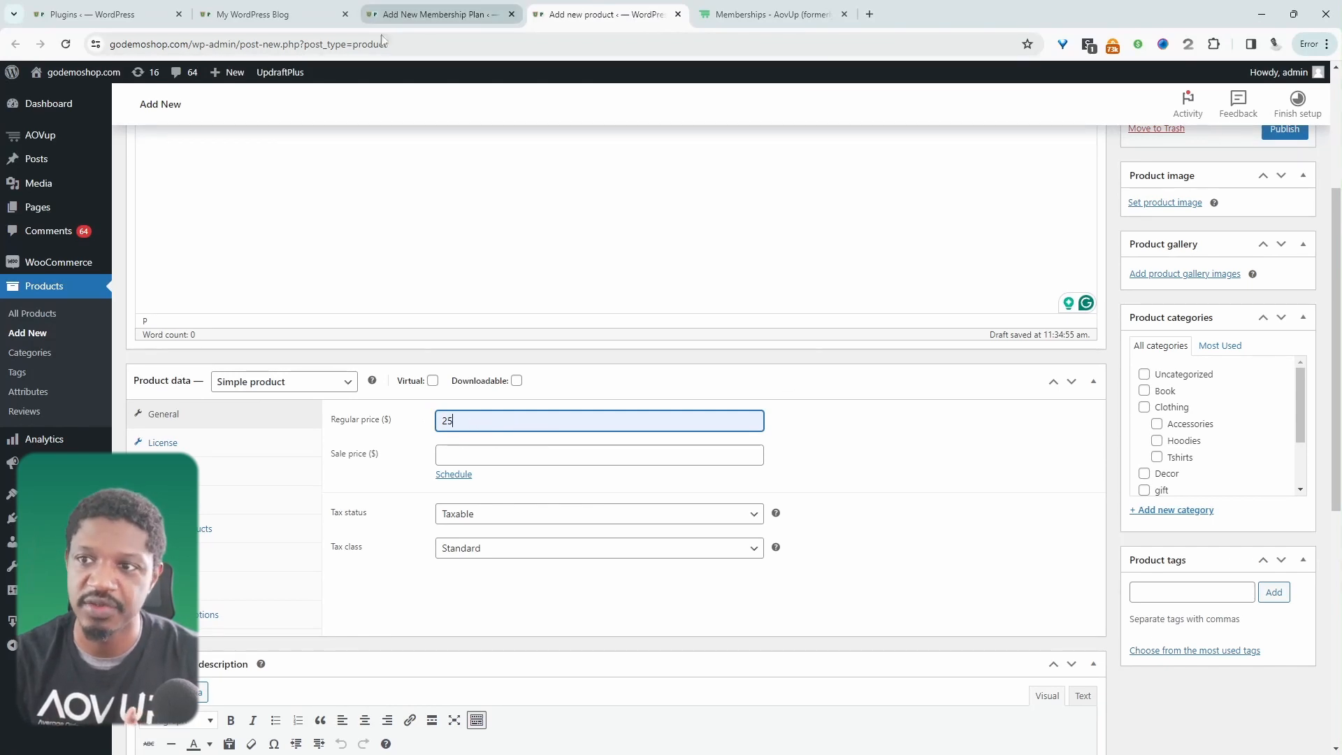
# Step: Return to the new membership plan and set its membership length to a specific length of 1 year
pyautogui.click(457, 19)
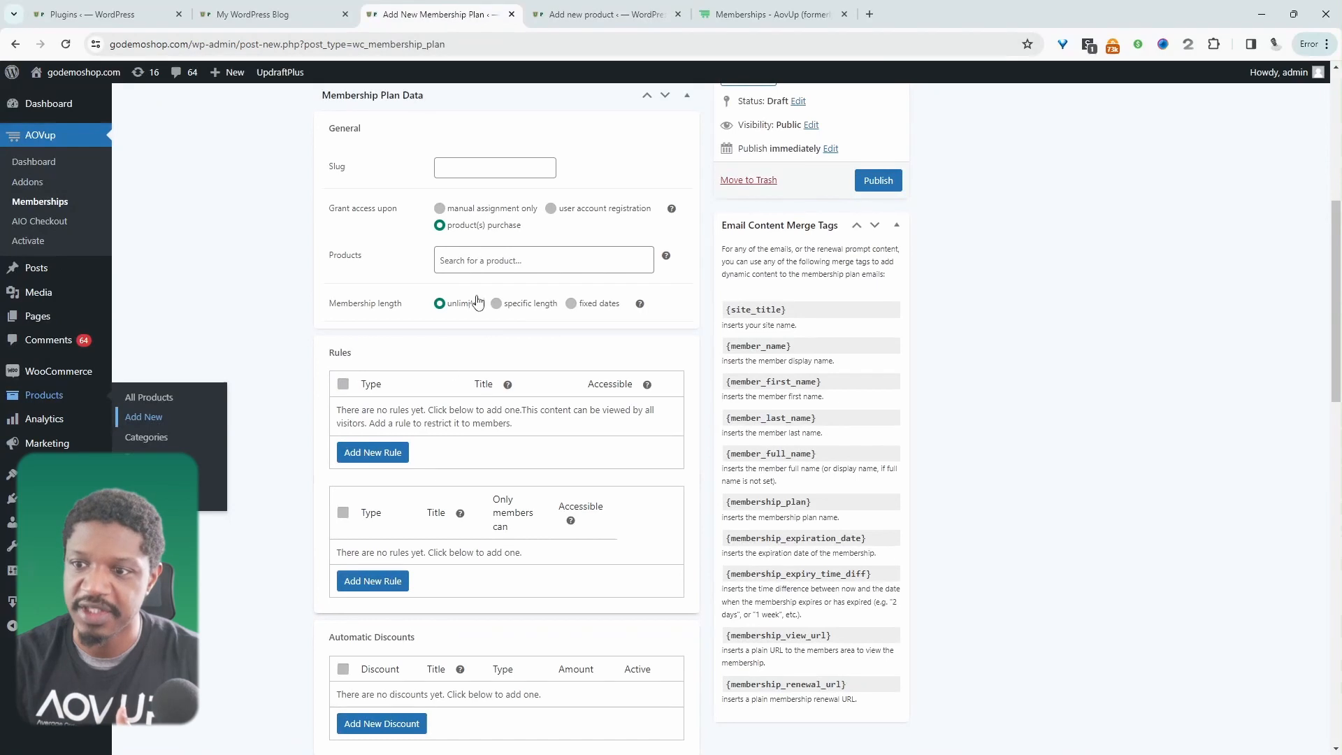
pyautogui.click(508, 309)
pyautogui.click(447, 328)
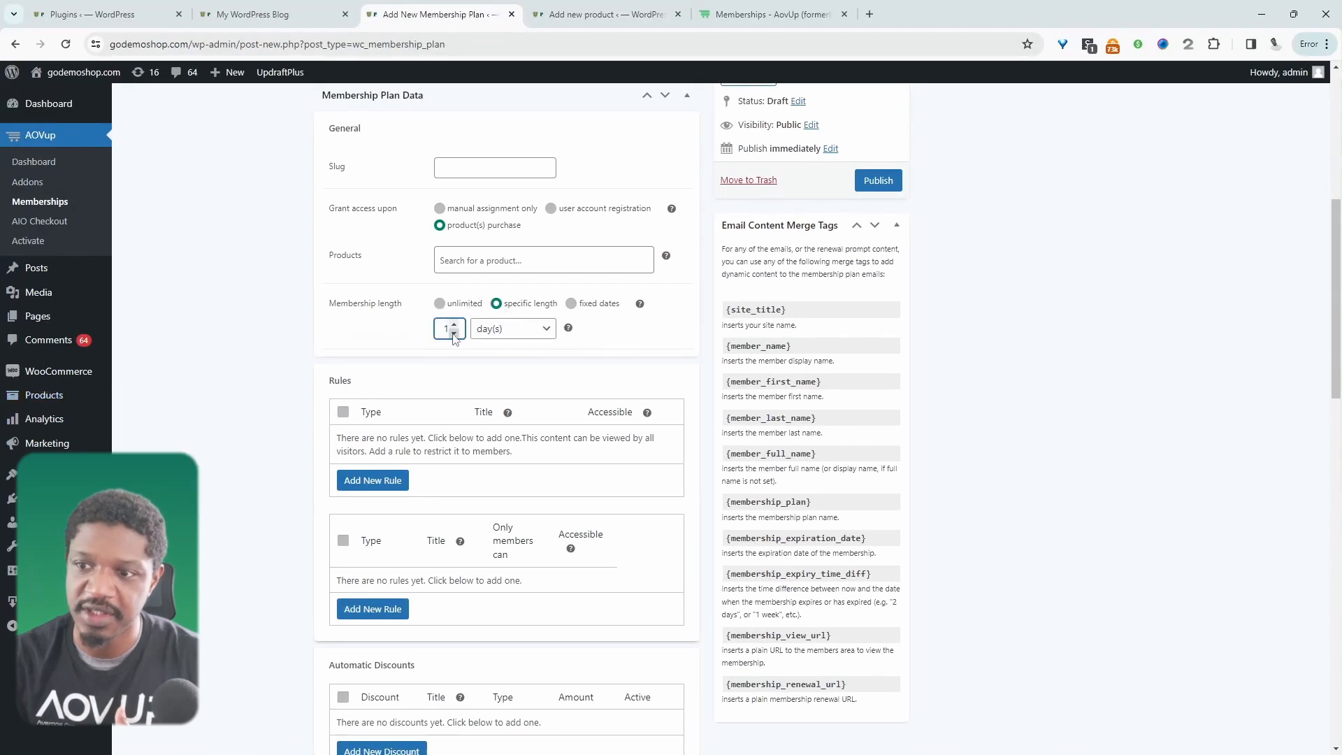
pyautogui.click(546, 335)
pyautogui.click(499, 389)
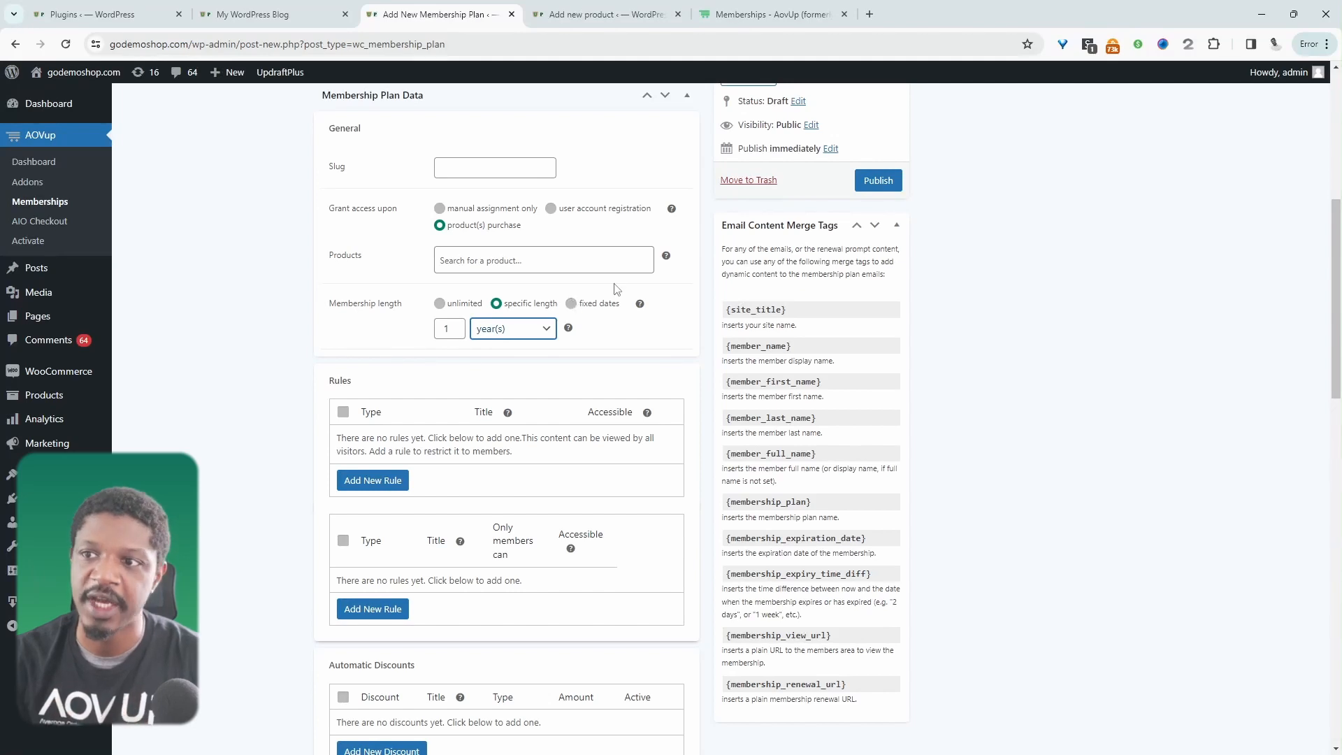
# Step: Return to the new product, change its type to Simple subscription, and set the subscription price to $99 every year
pyautogui.click(587, 21)
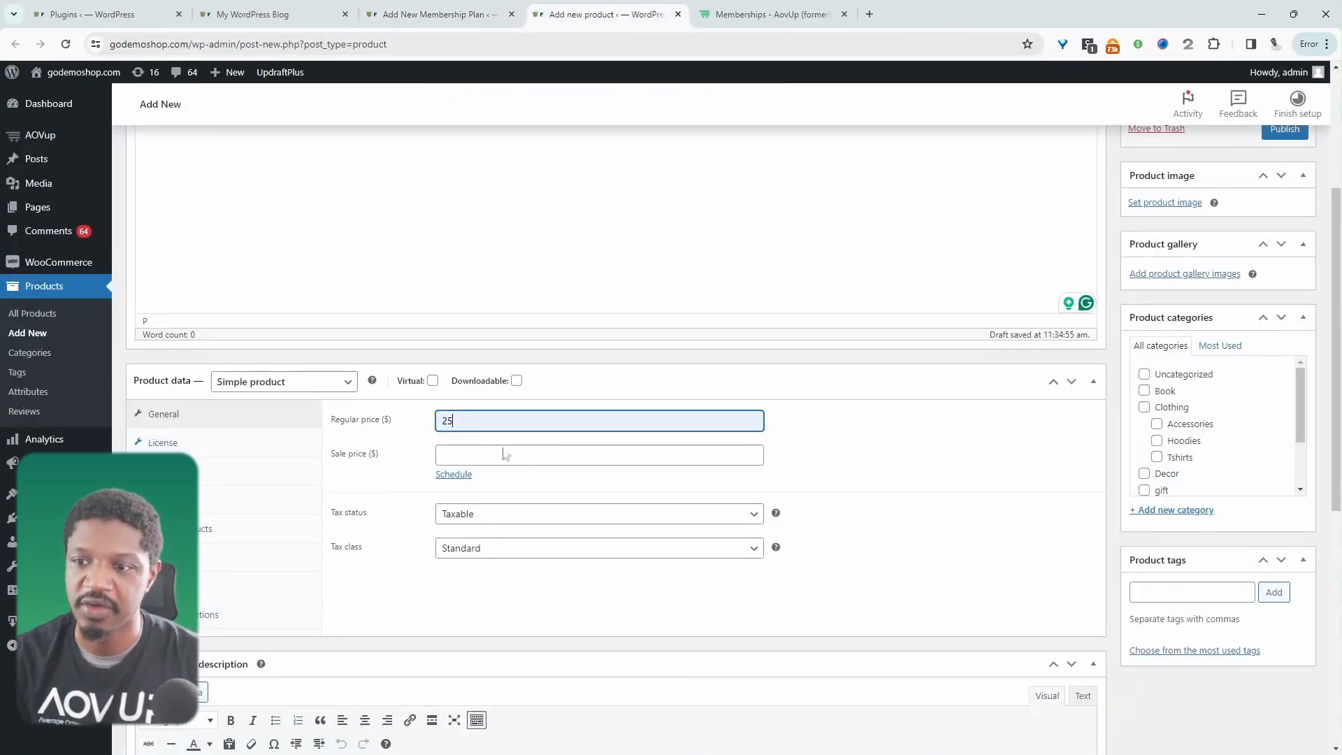
pyautogui.click(325, 384)
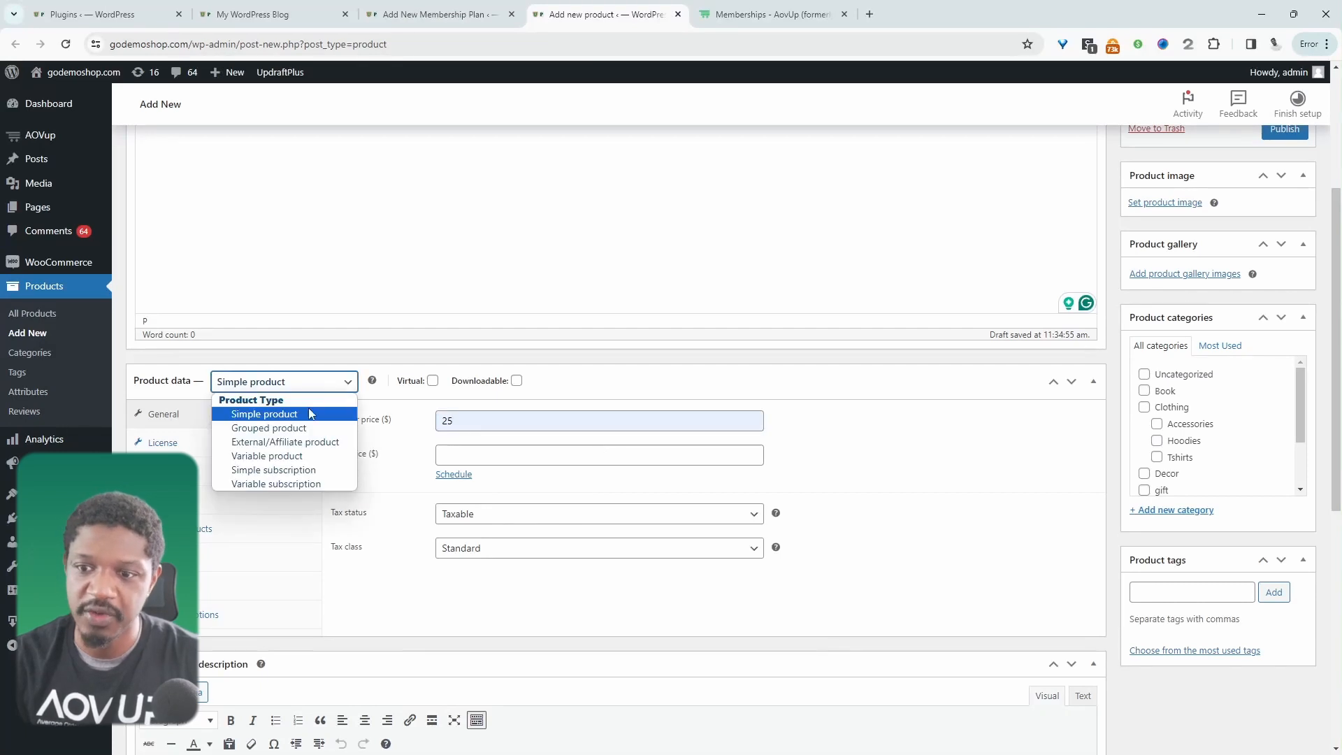
pyautogui.click(293, 471)
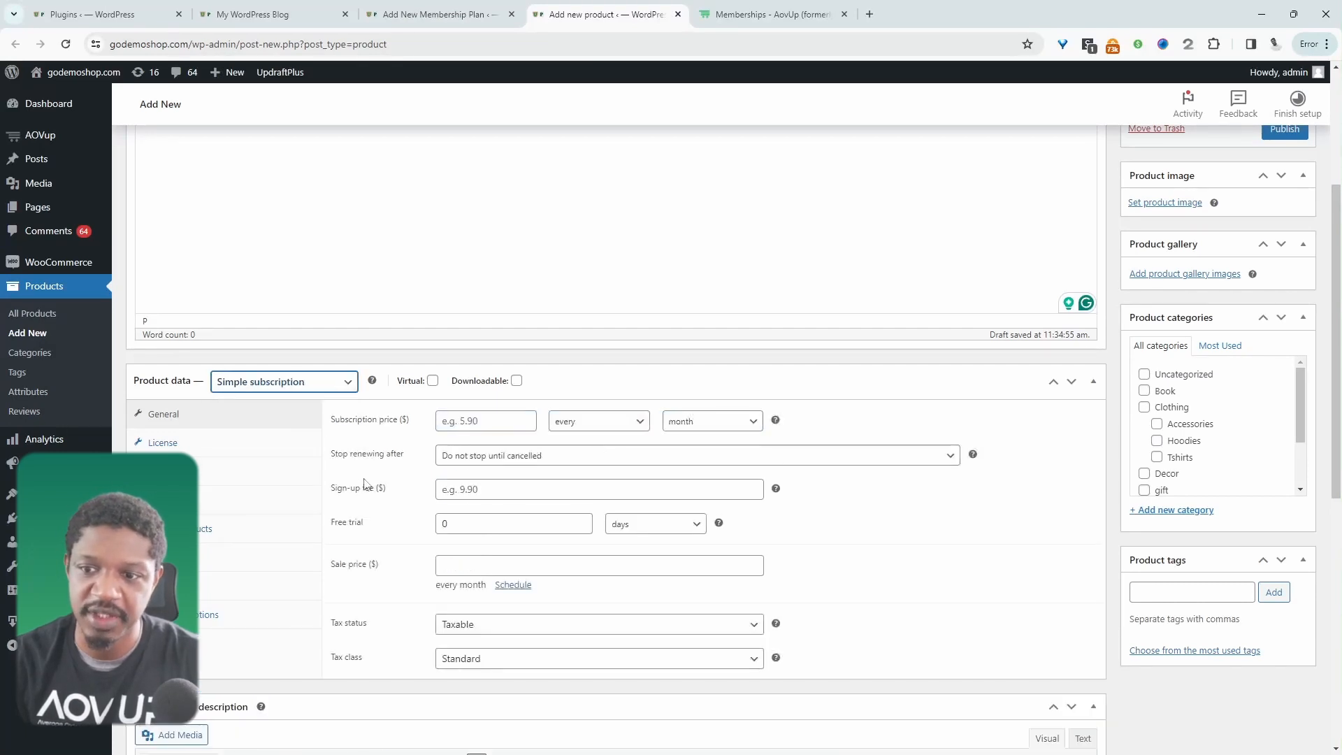
pyautogui.click(478, 421)
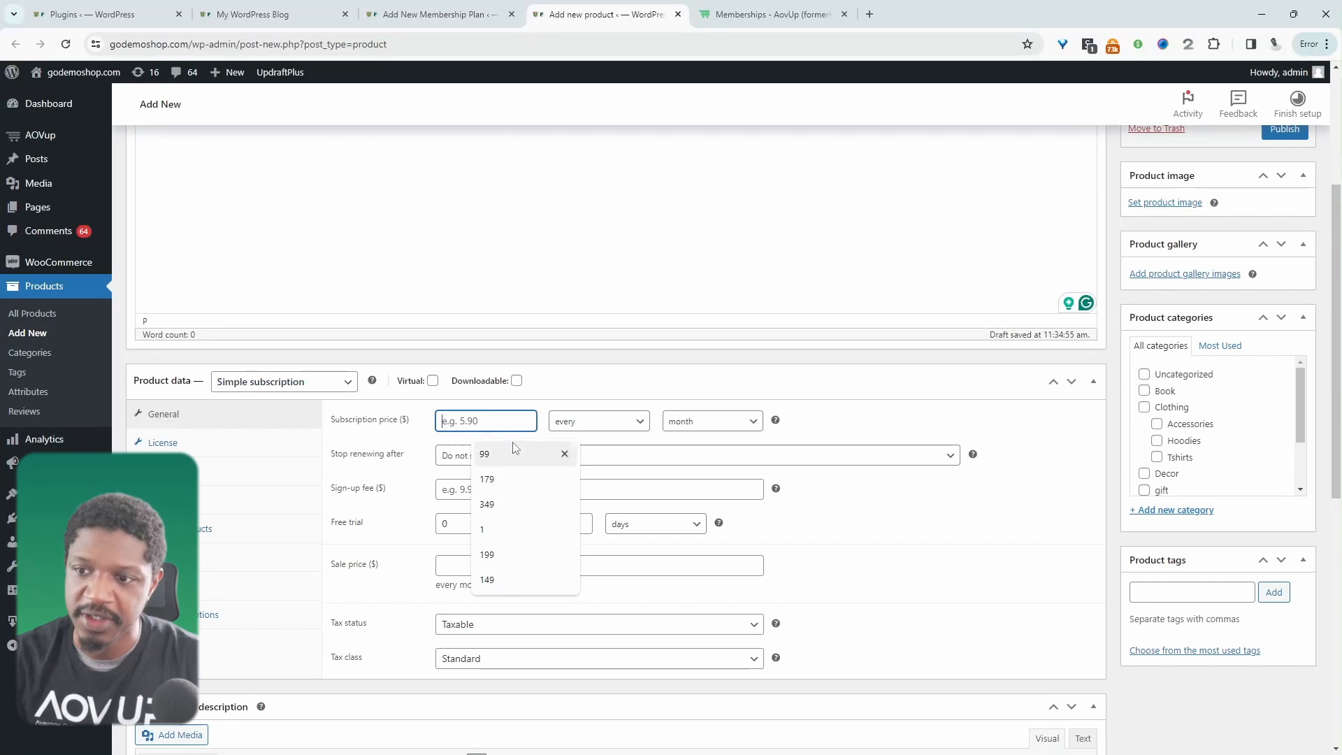
pyautogui.write('99')
pyautogui.click(676, 431)
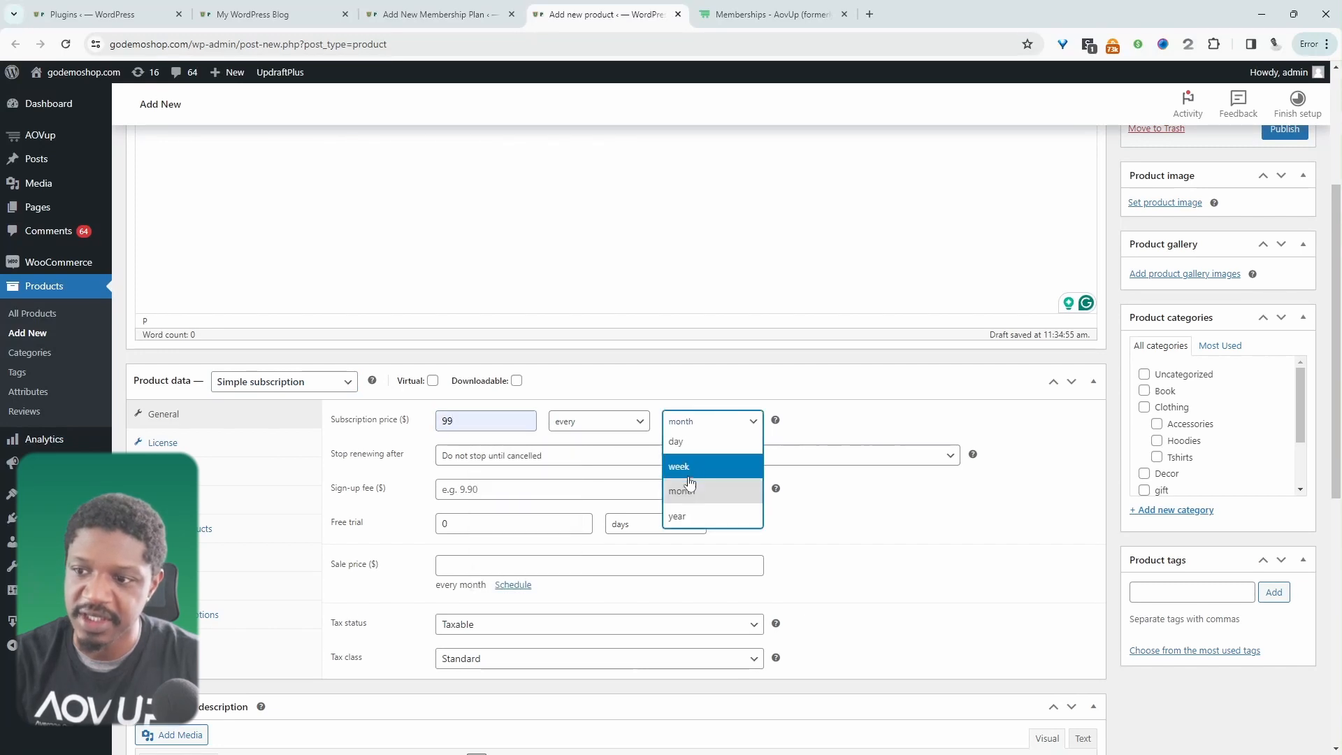
pyautogui.click(679, 514)
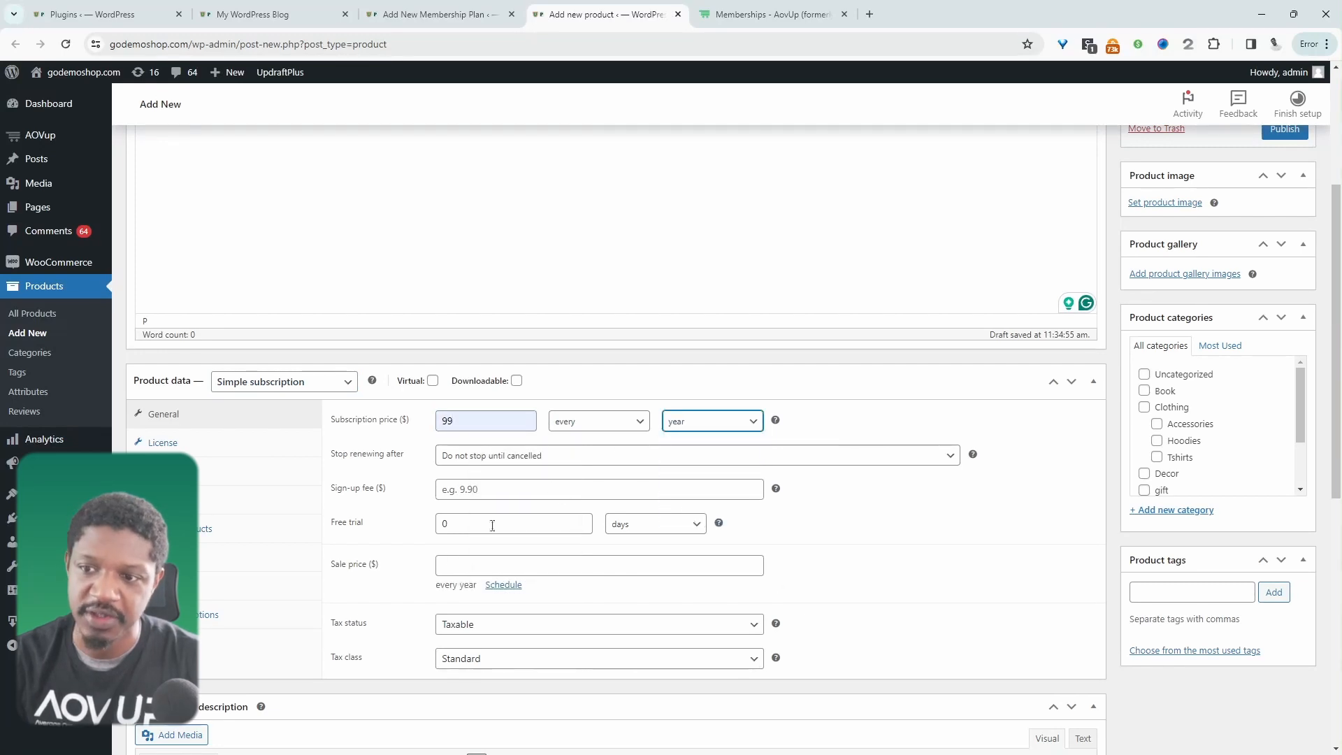
# Step: Change the product type back to Simple product with a regular price of $99 and publish the product
pyautogui.click(297, 385)
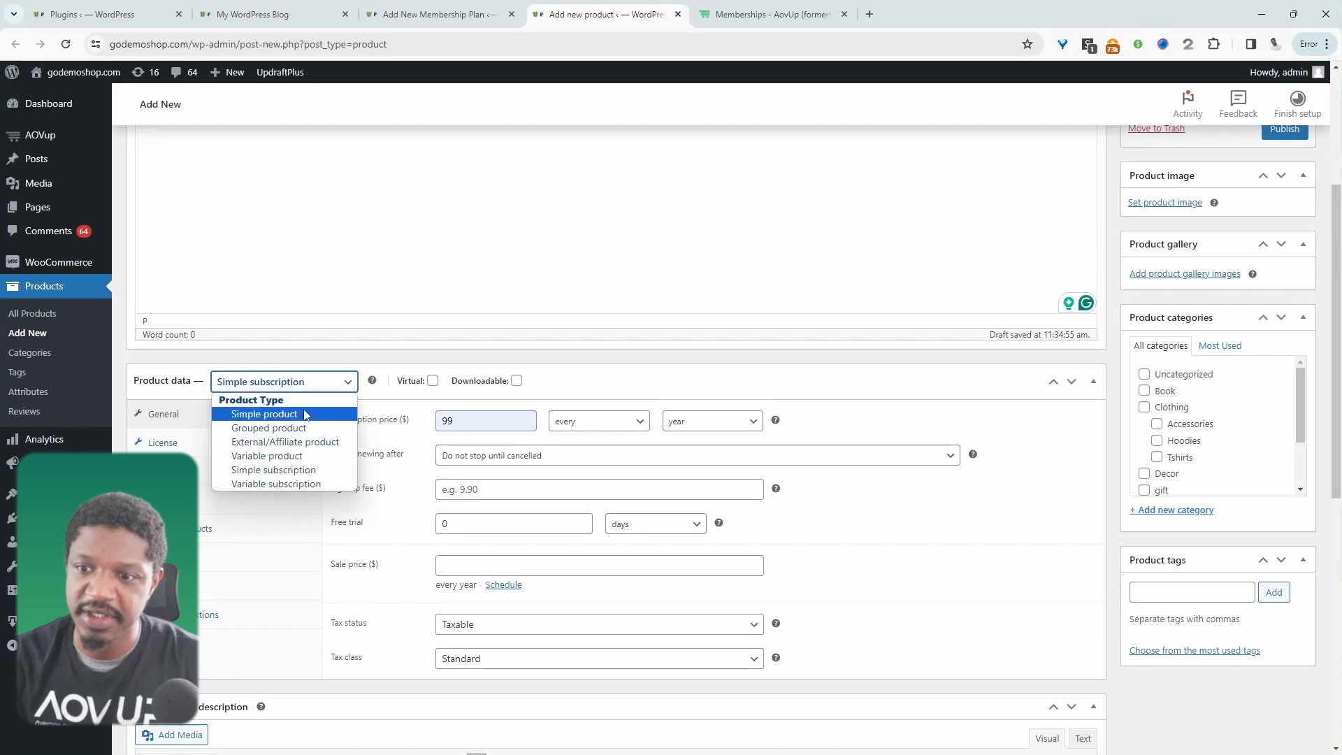
pyautogui.click(318, 416)
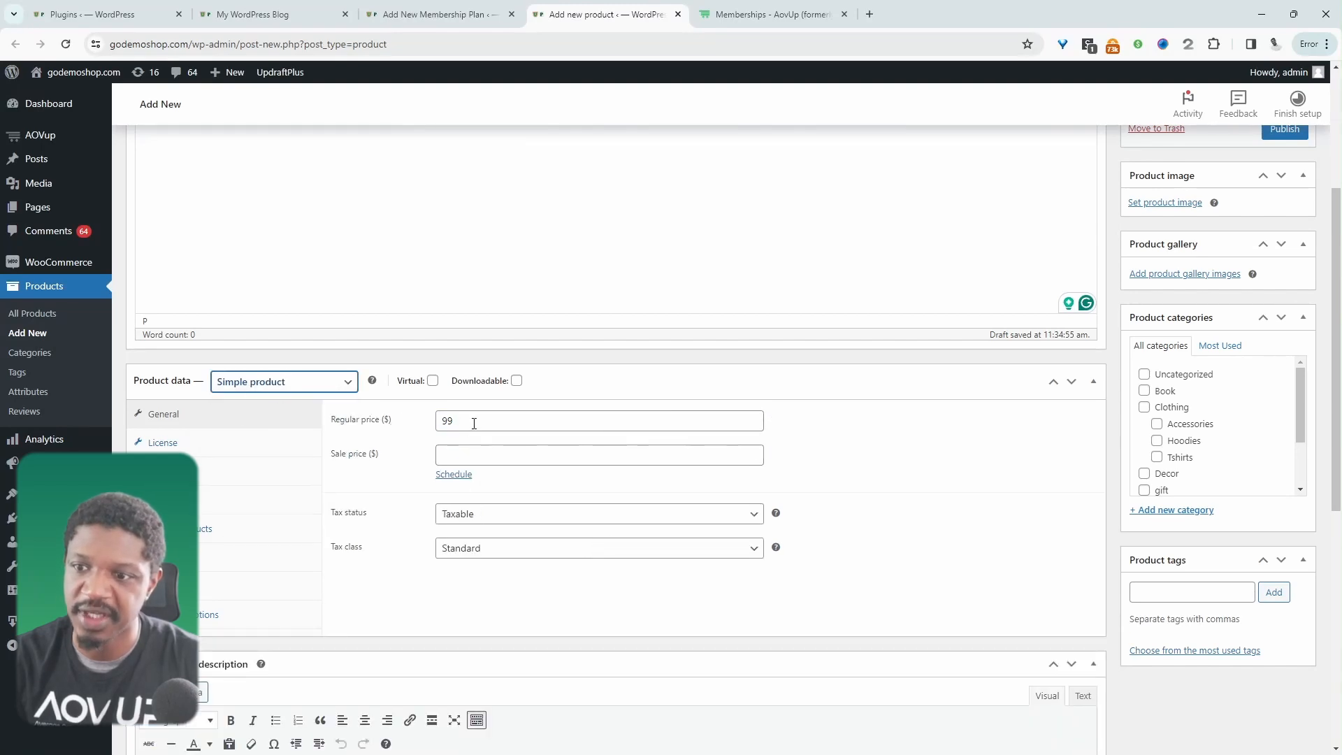
pyautogui.click(474, 423)
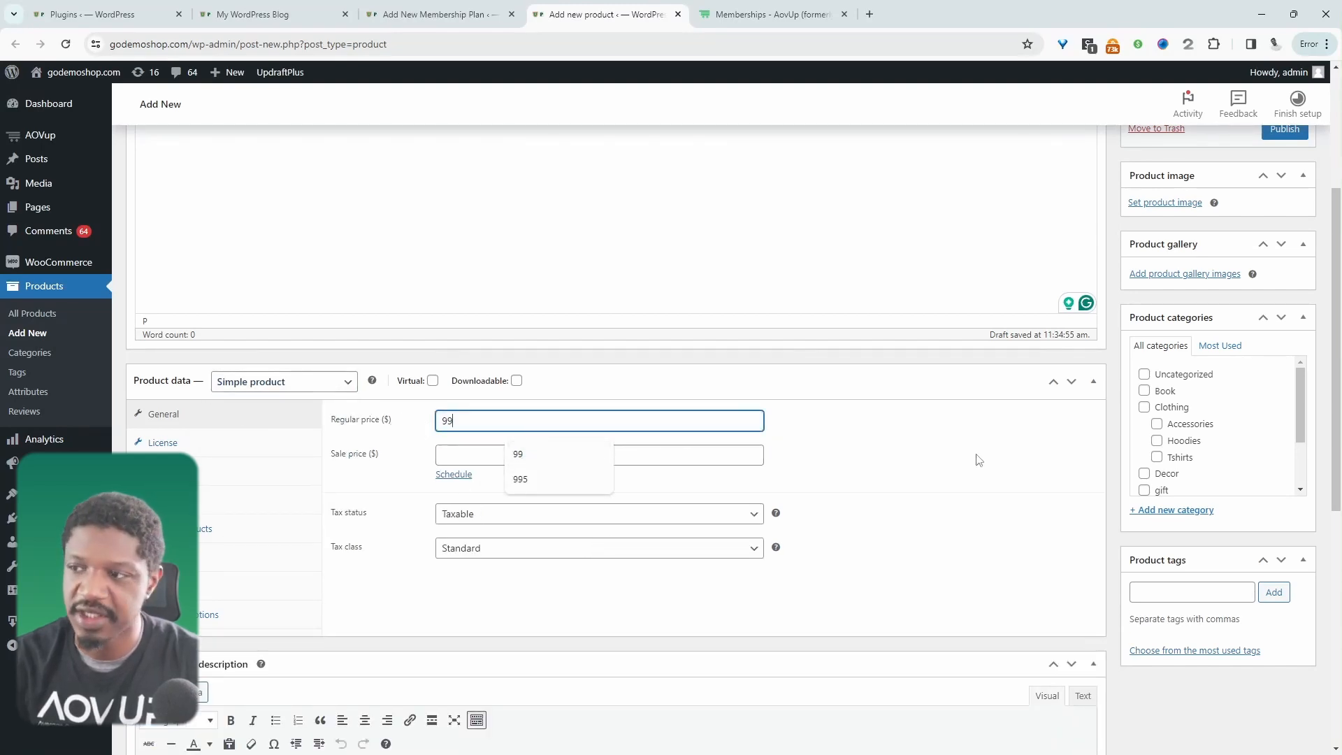
pyautogui.scroll(4, 979, 460)
pyautogui.click(1285, 378)
# Step: Return to the membership plan and select the Supporter membership product as the purchase that grants access
pyautogui.click(433, 14)
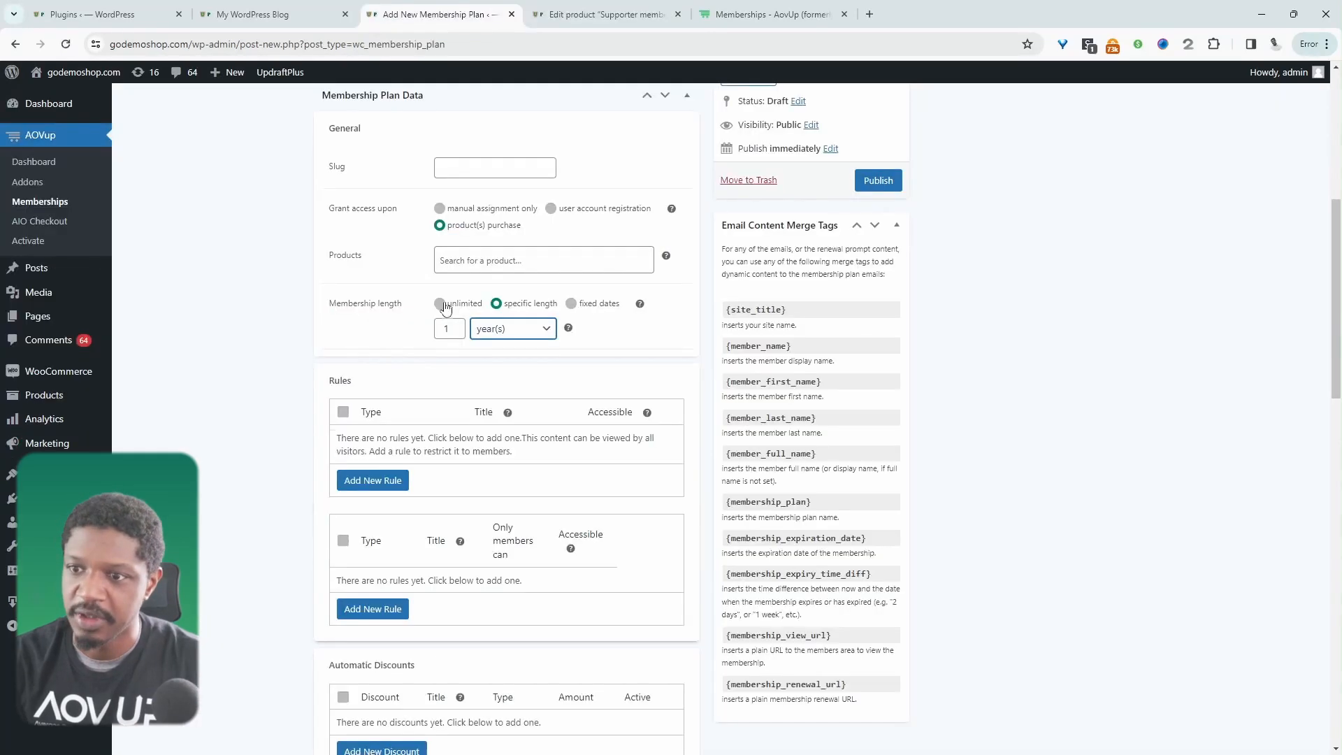
pyautogui.click(471, 264)
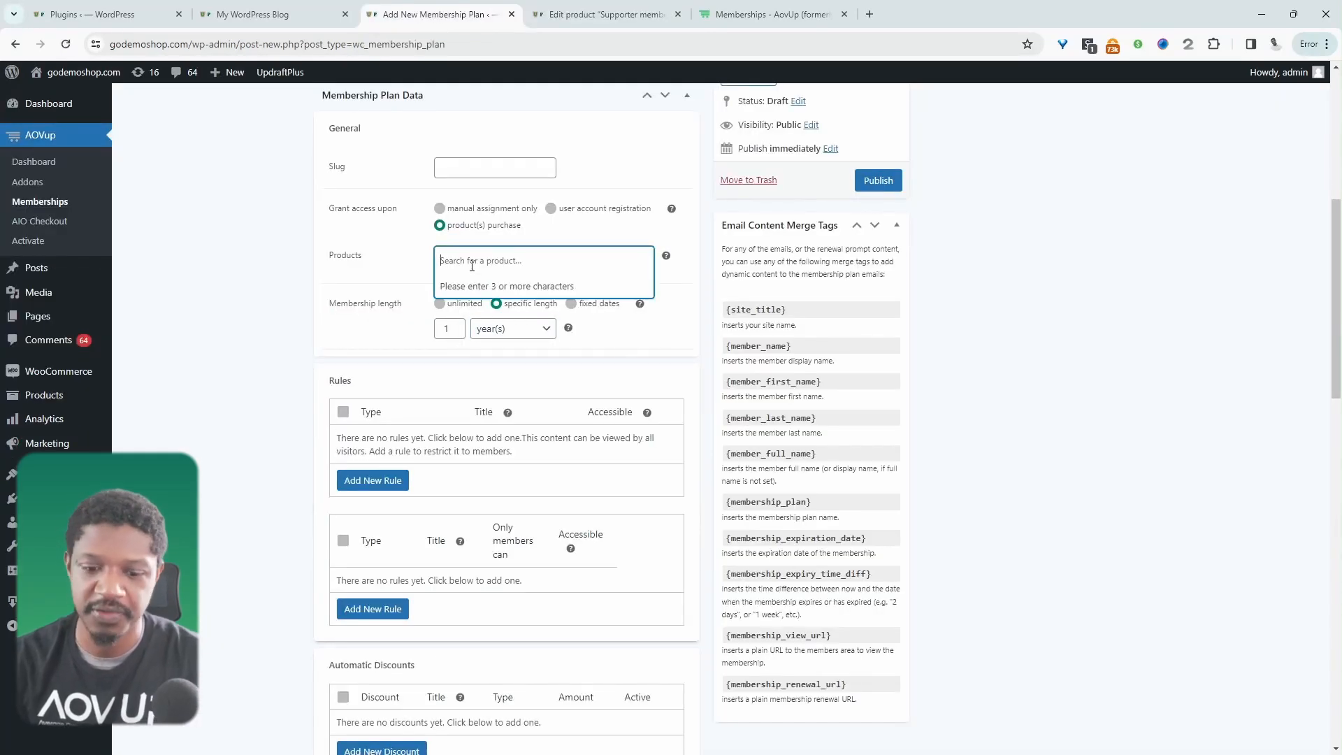
pyautogui.write('su')
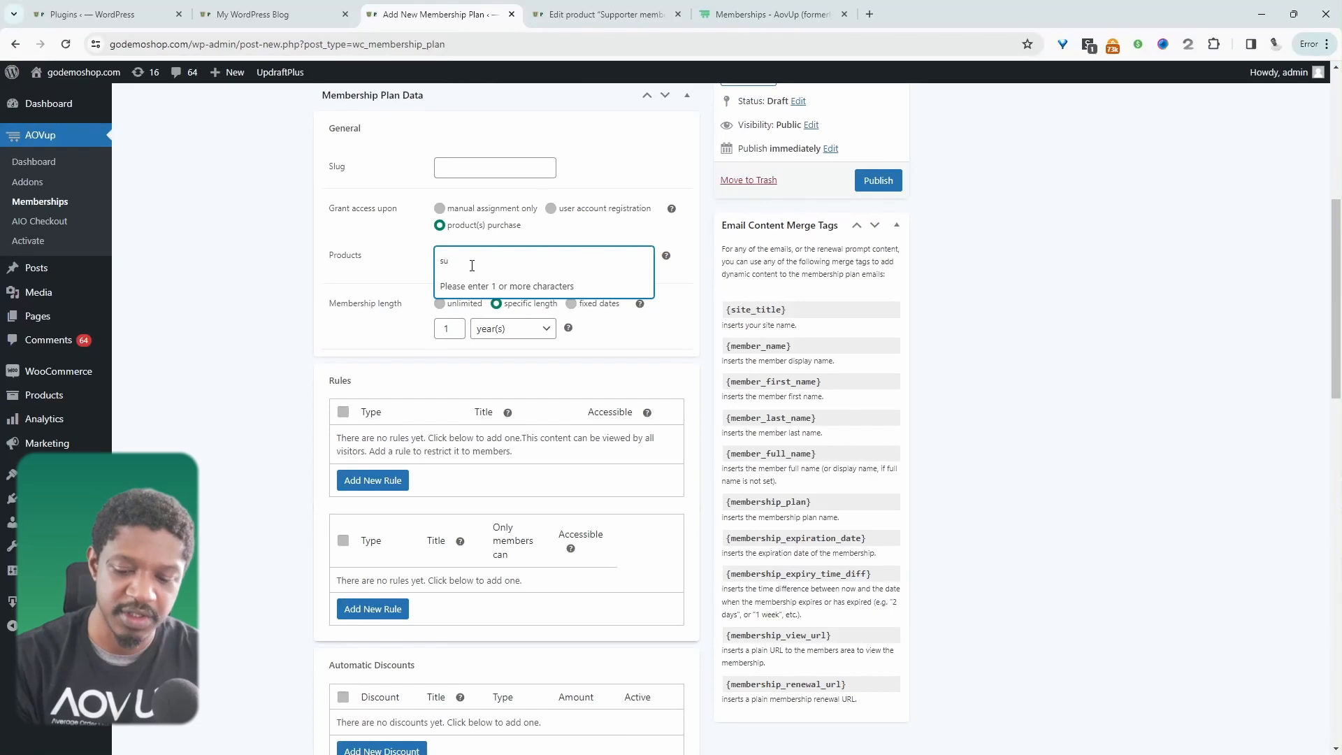
pyautogui.write('pport')
pyautogui.click(481, 276)
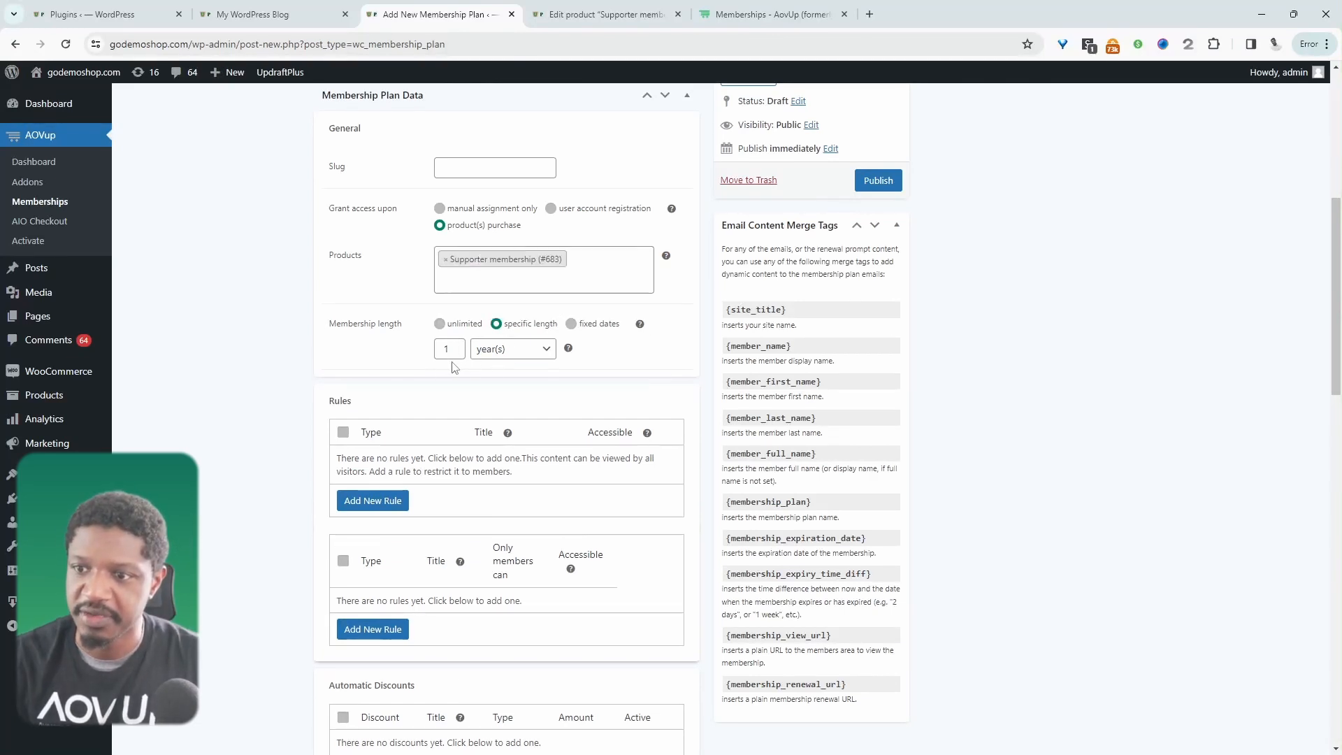
# Step: Add a content restriction rule to the plan and set its type to Pages
pyautogui.scroll(-1, 542, 449)
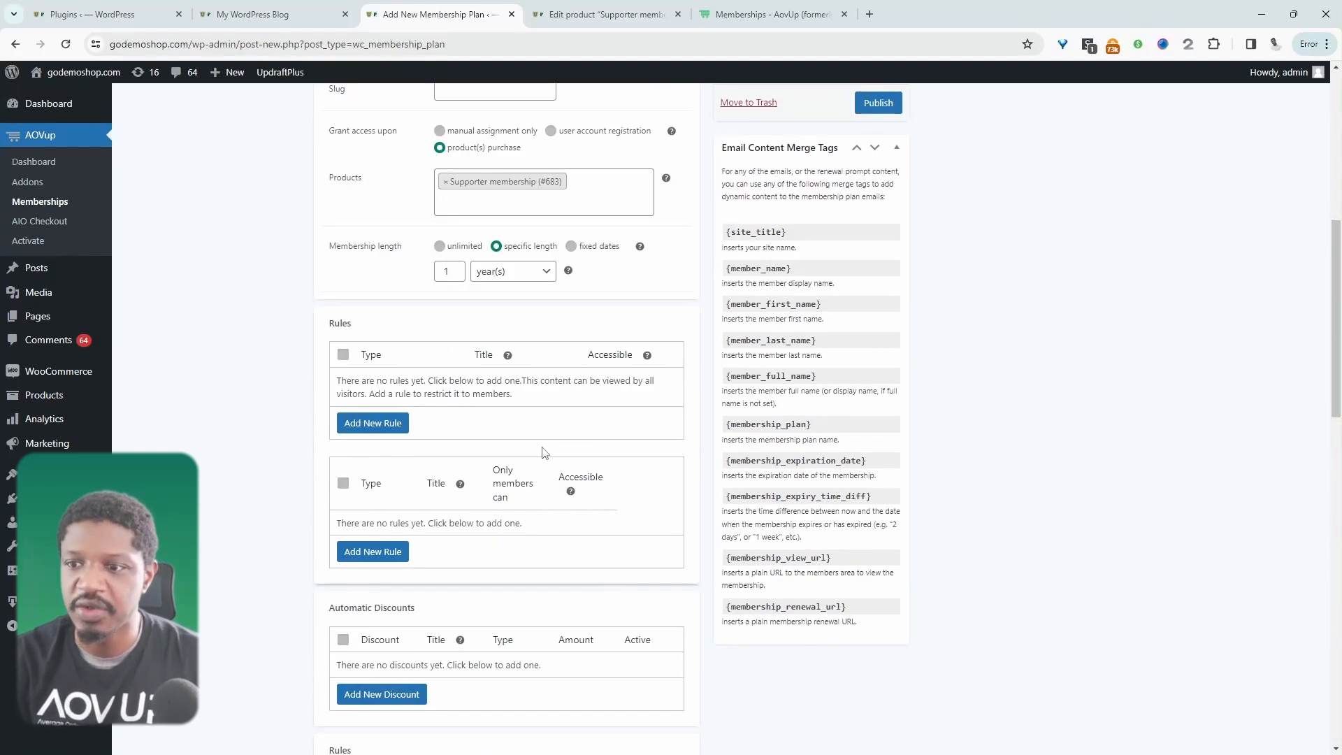
pyautogui.click(373, 426)
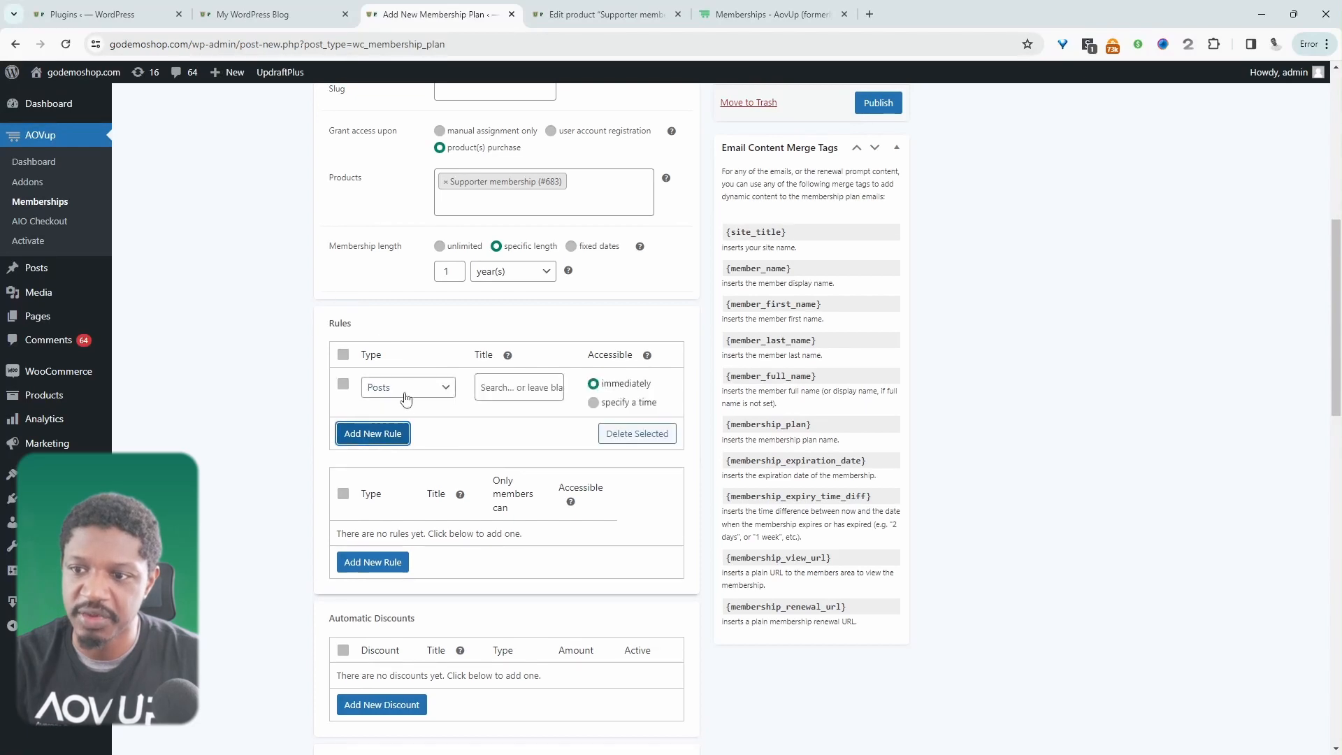
pyautogui.click(406, 396)
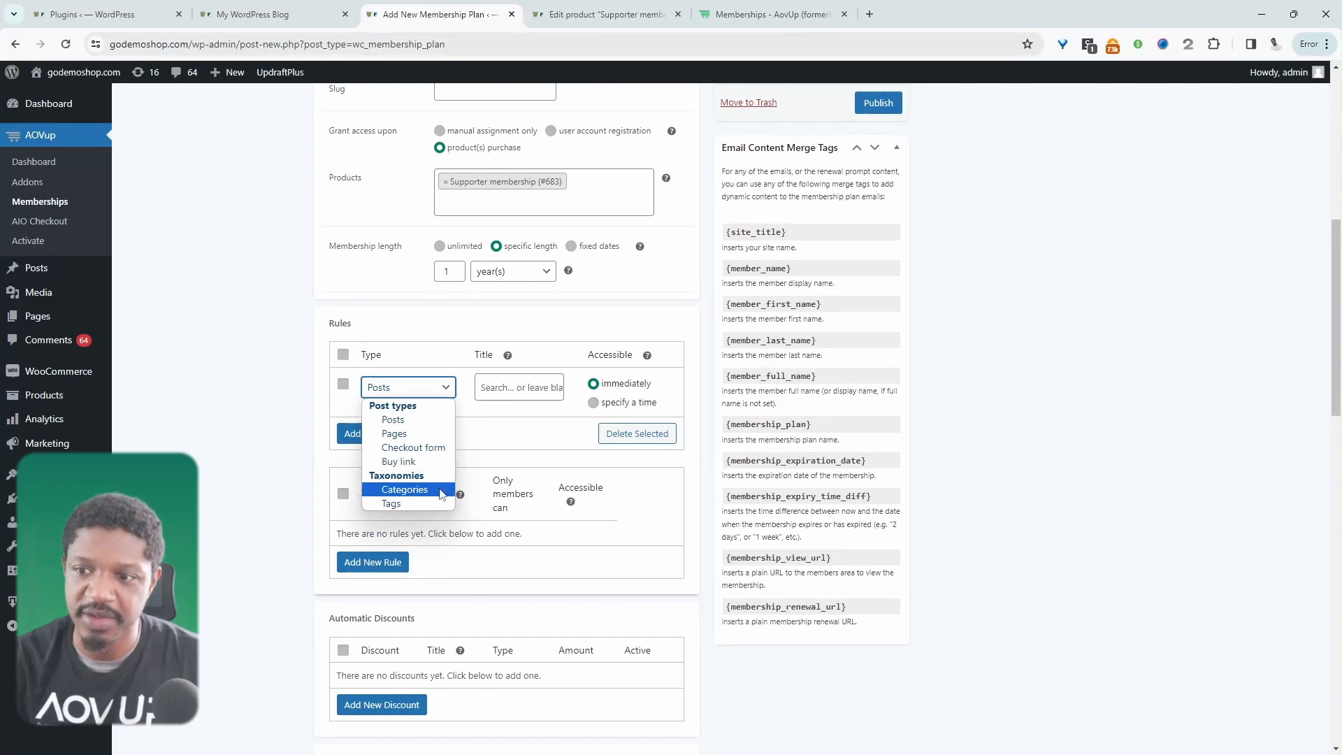
pyautogui.click(410, 438)
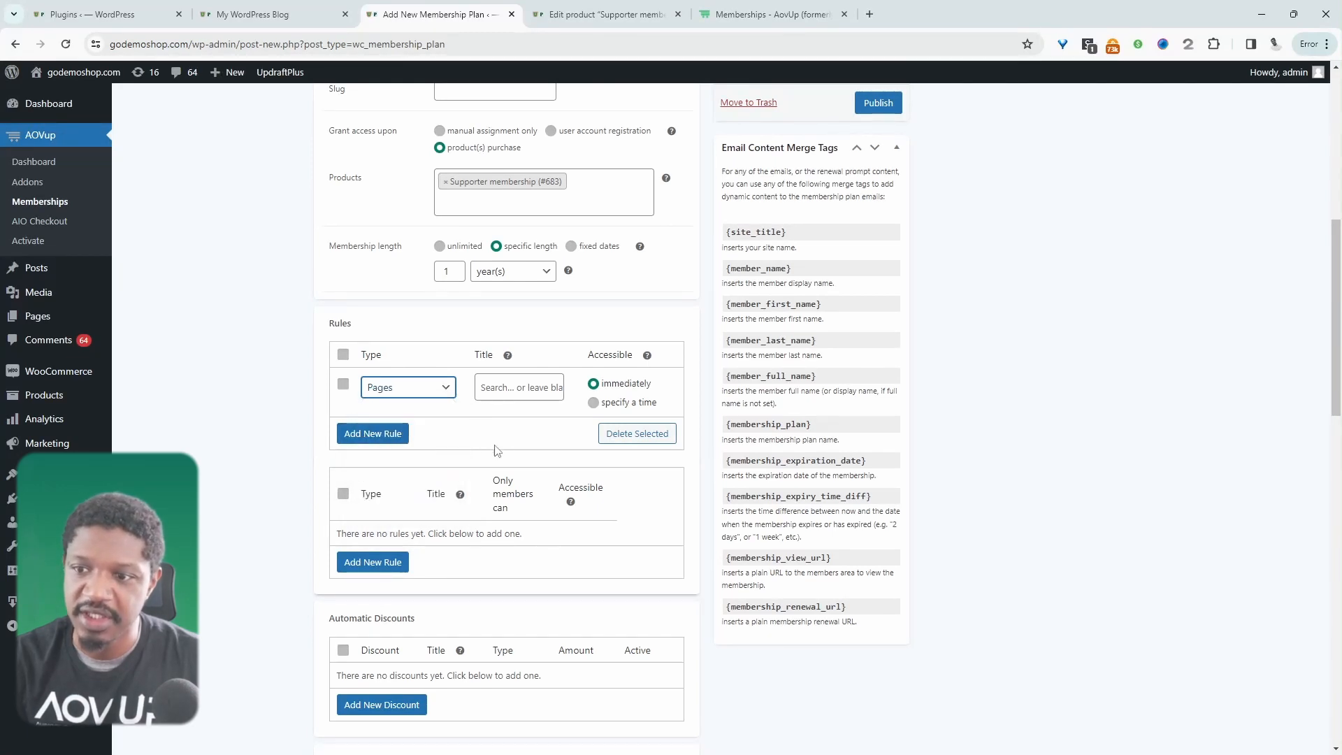
# Step: Apply the Pages rule to the Wholesale page and make it accessible immediately
pyautogui.click(523, 387)
pyautogui.write('sampl')
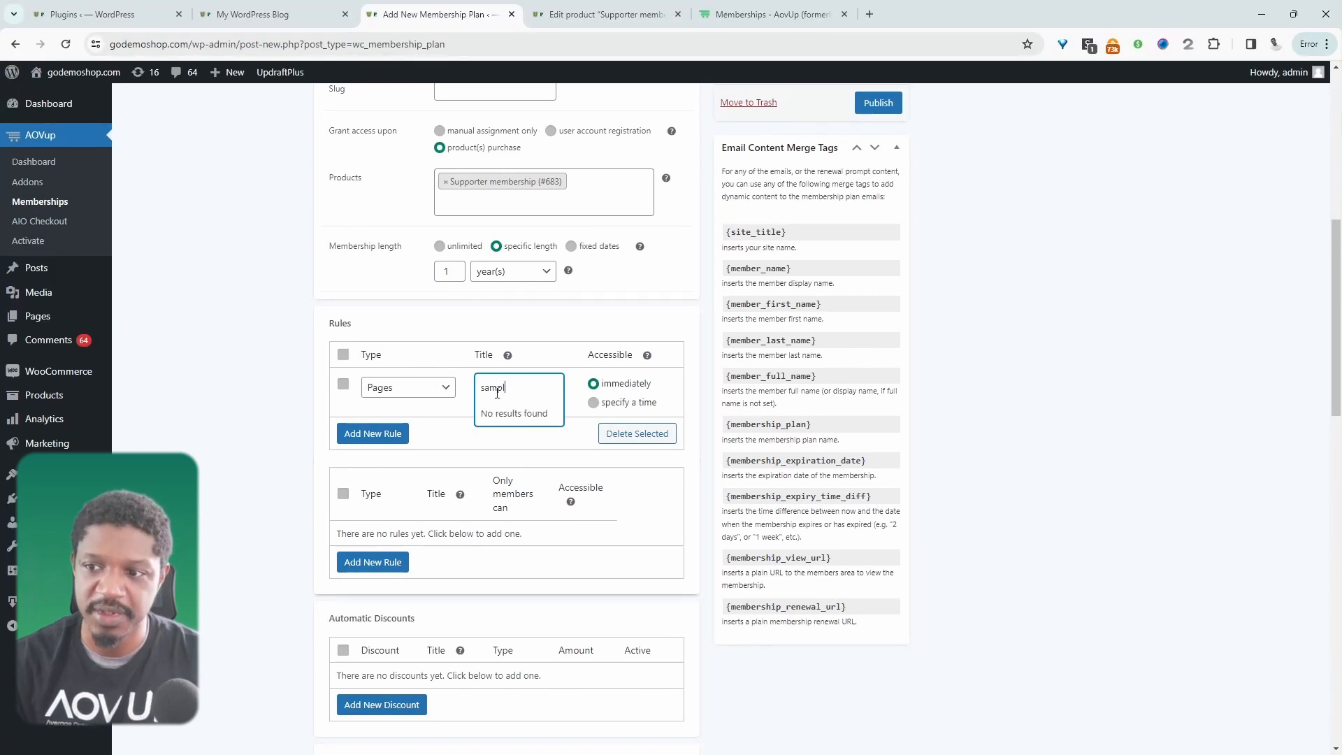
pyautogui.press('Escape')
pyautogui.click(511, 376)
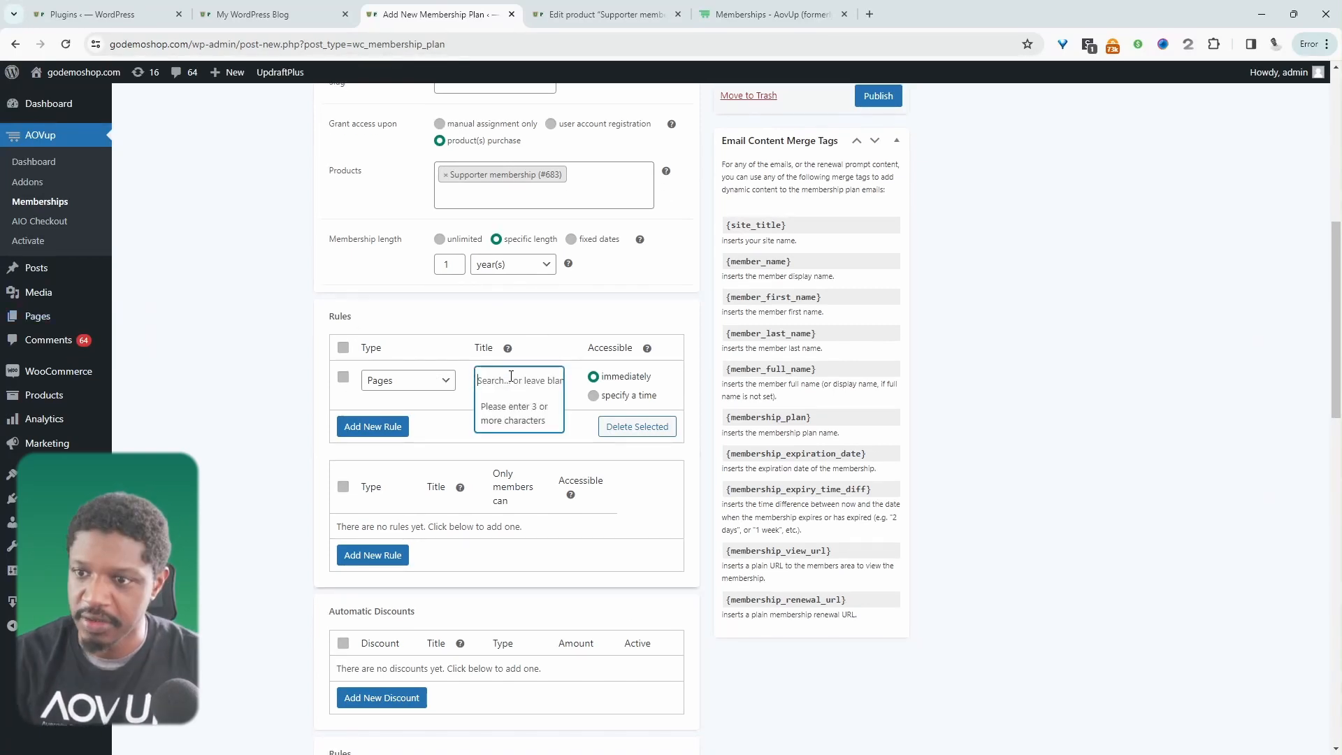
pyautogui.write('whoo')
pyautogui.write('e')
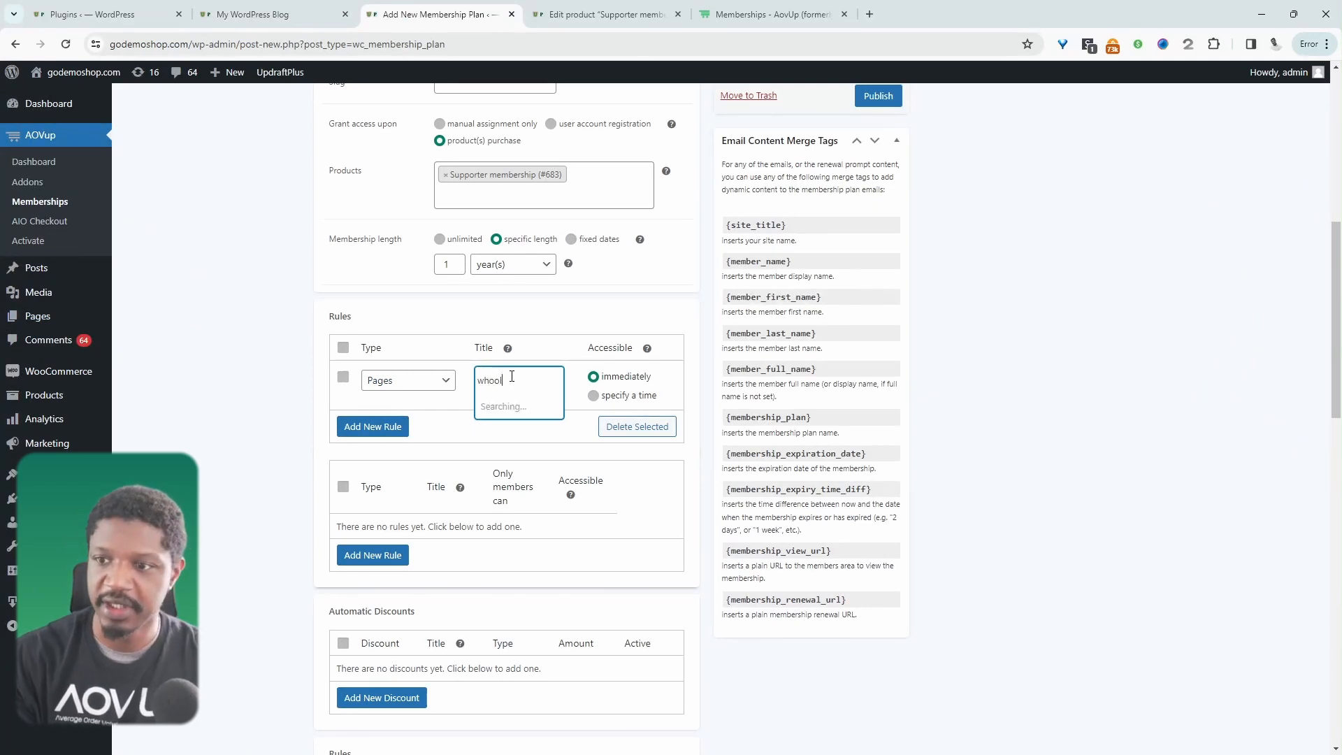
pyautogui.write('s')
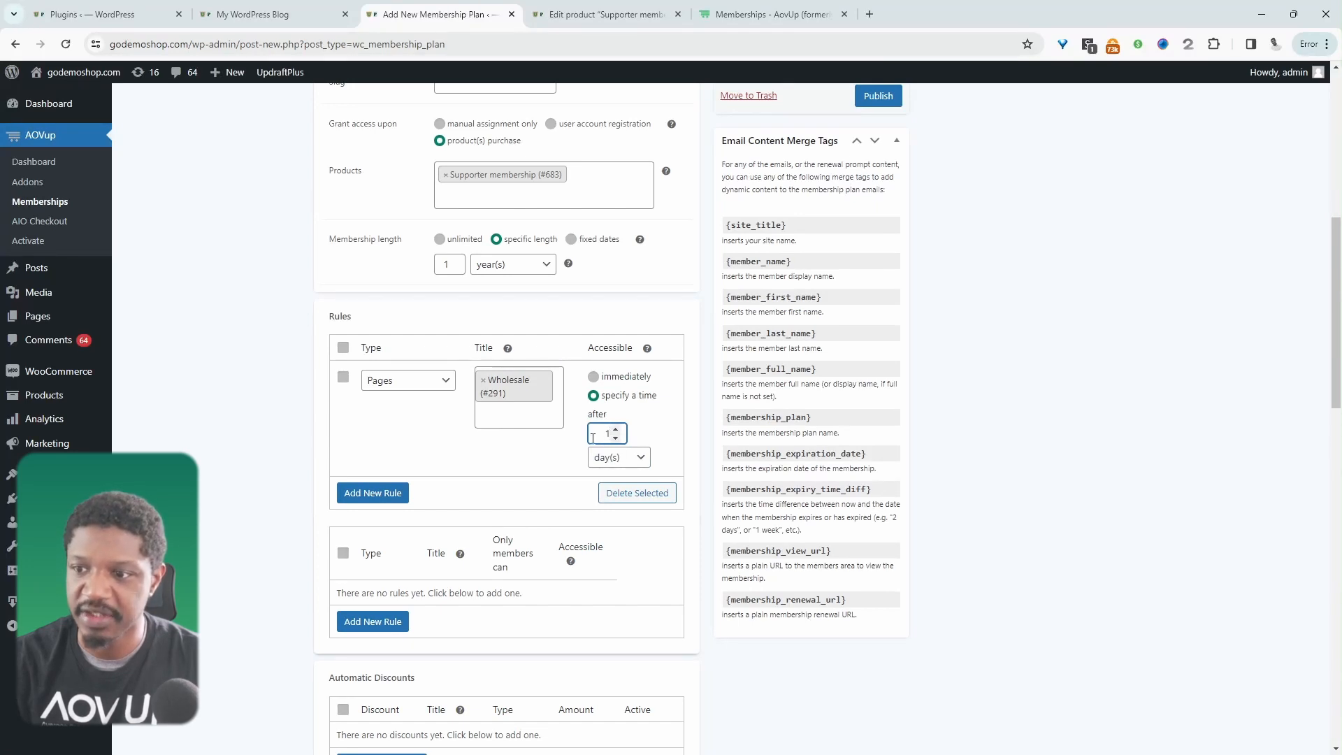
pyautogui.doubleClick(594, 435)
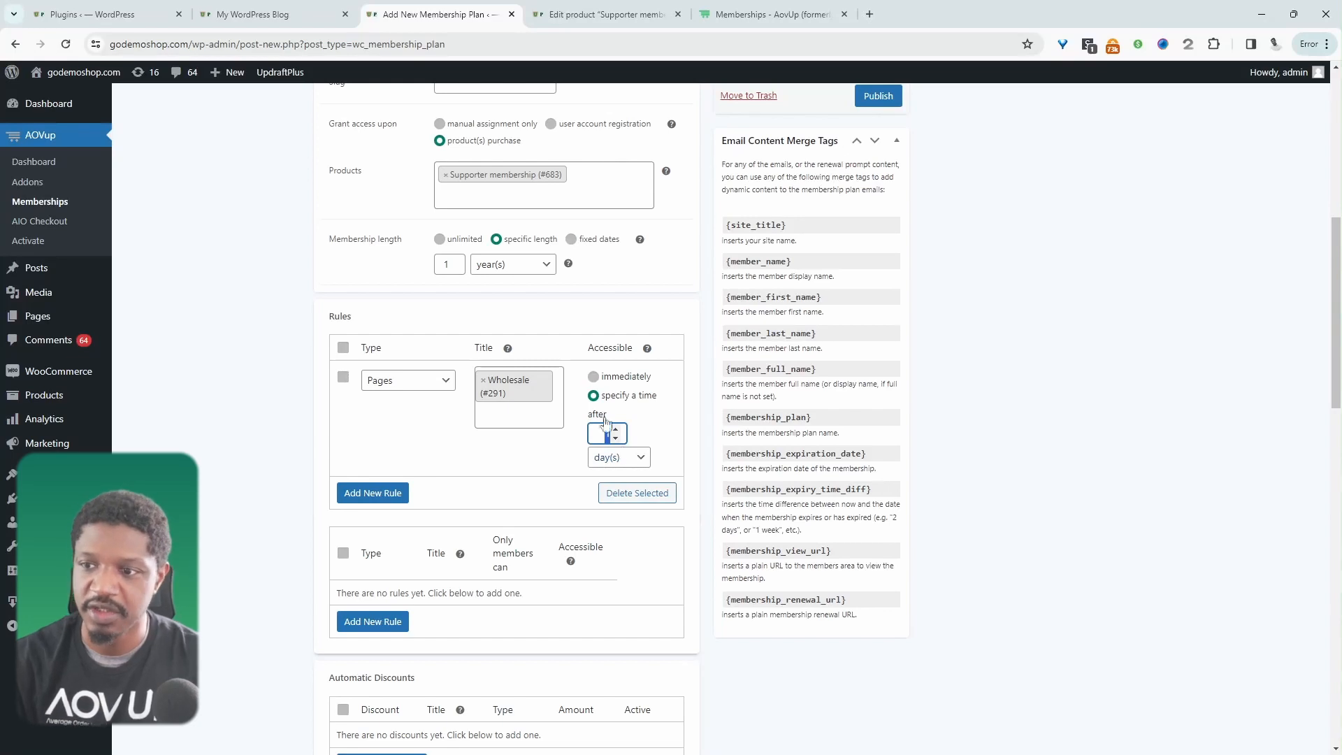
pyautogui.click(594, 378)
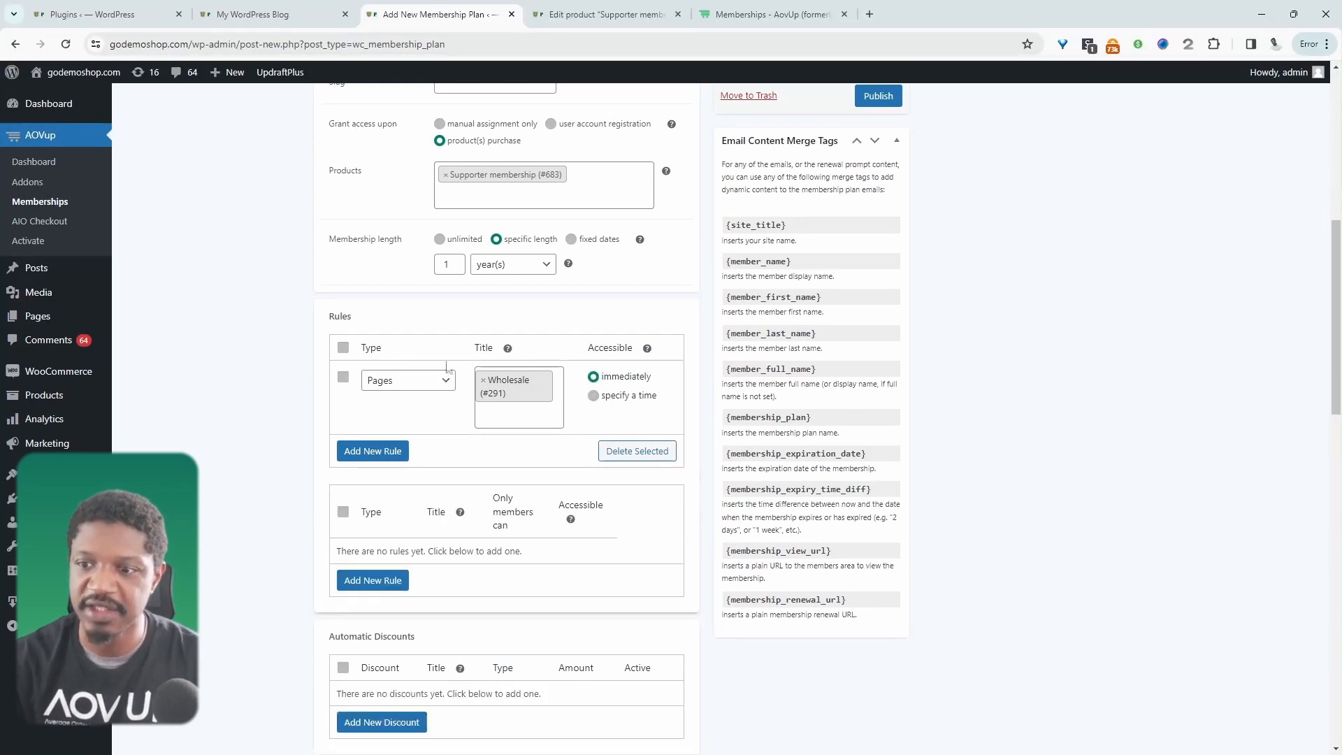
# Step: Review the plan's discounts, members area sections and email contents, and publish the Supporter membership plan
pyautogui.scroll(-2, 573, 528)
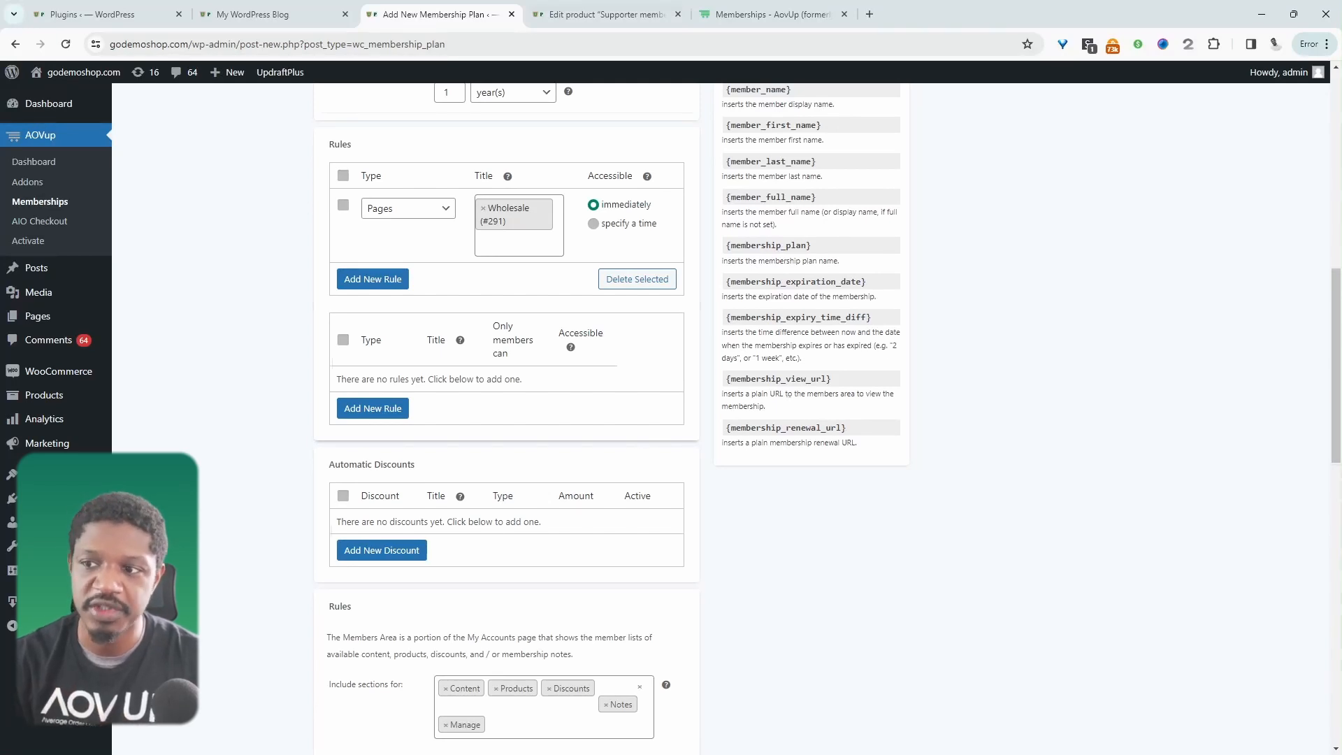
pyautogui.scroll(-1, 591, 551)
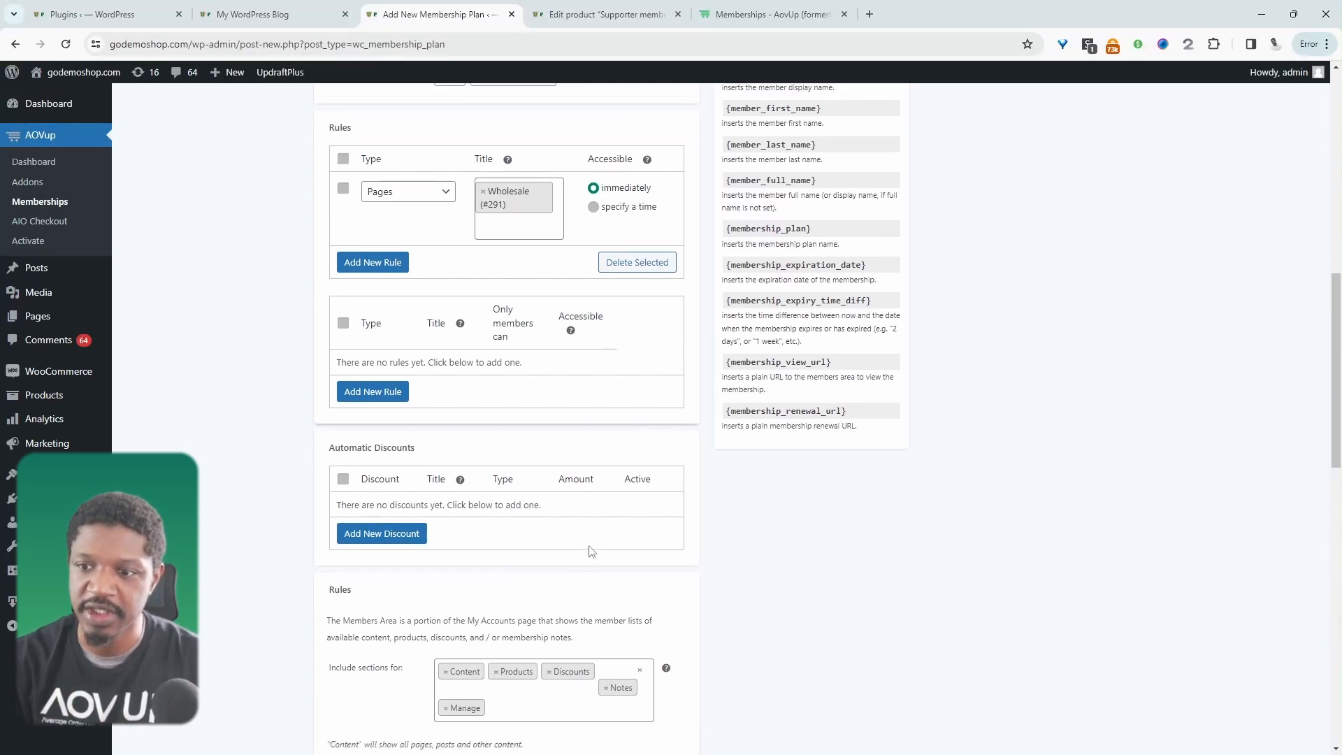
pyautogui.scroll(-2, 590, 551)
pyautogui.scroll(-3, 531, 650)
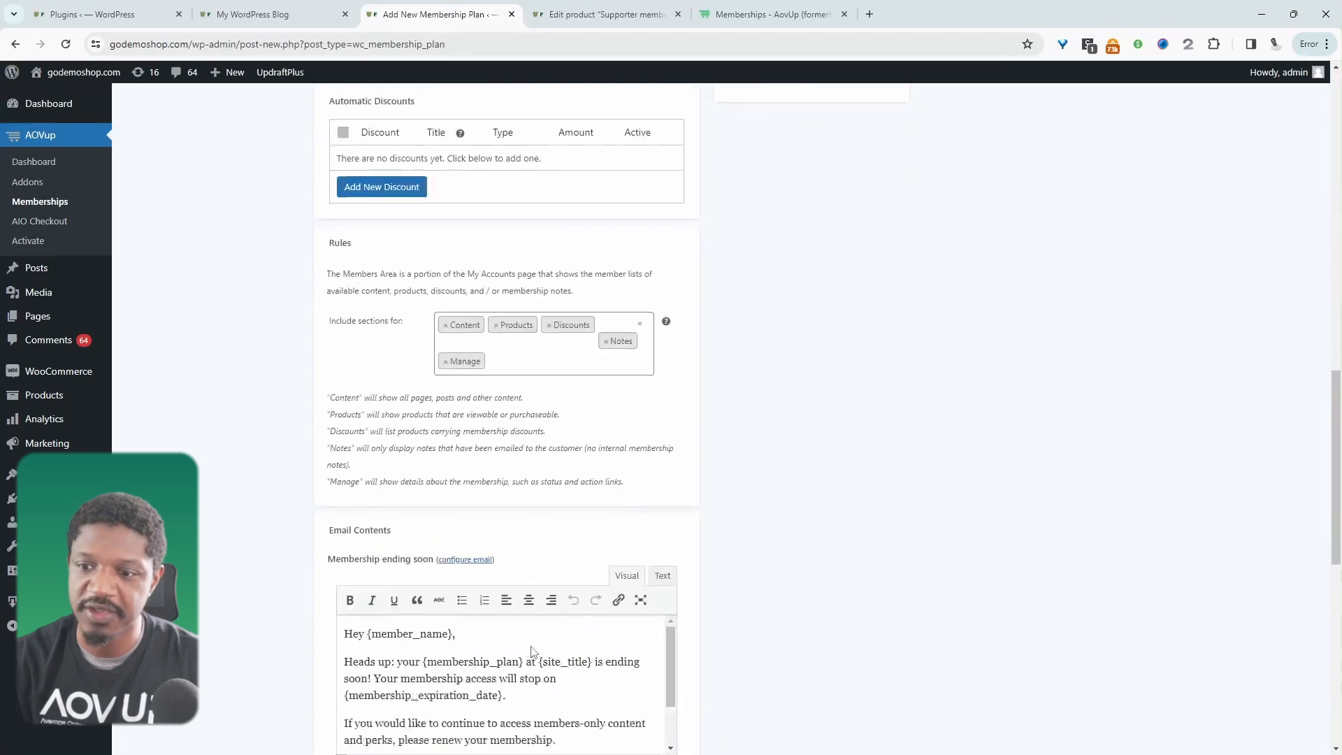
pyautogui.scroll(-2, 968, 695)
pyautogui.scroll(20, 983, 578)
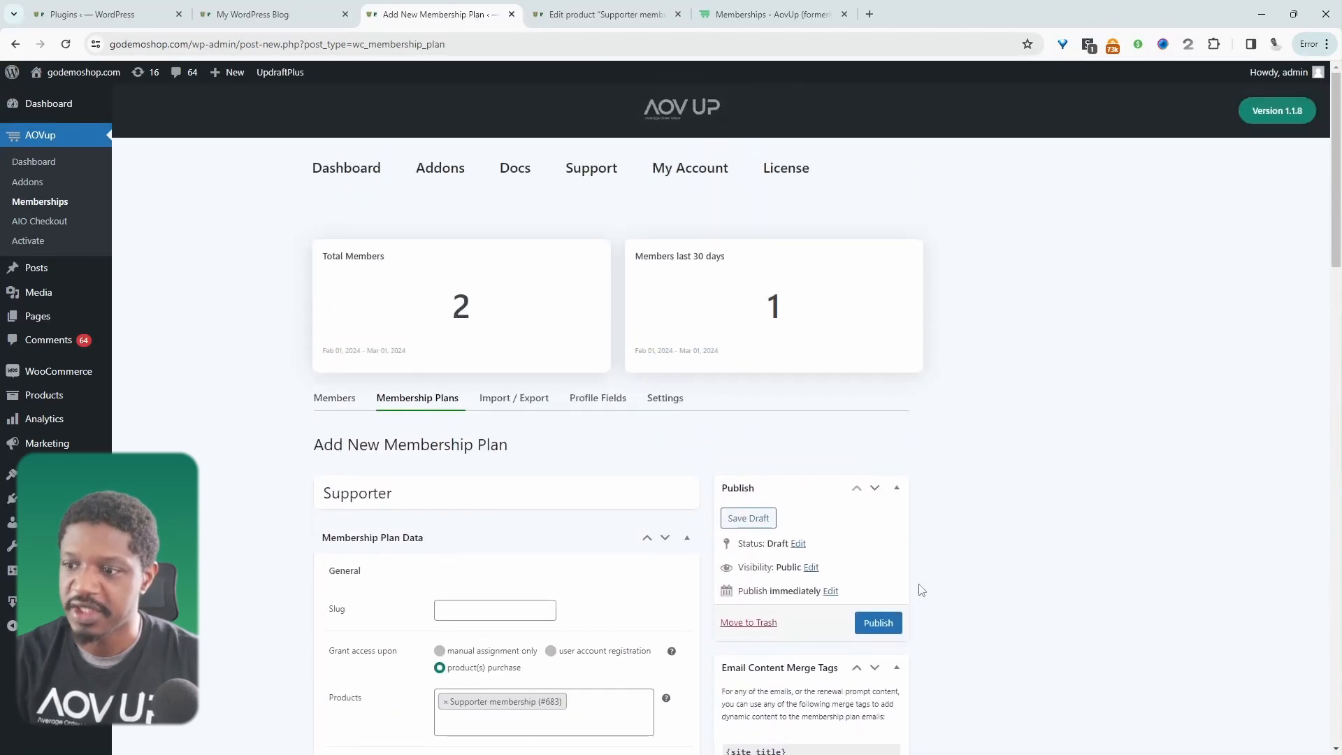
pyautogui.click(881, 622)
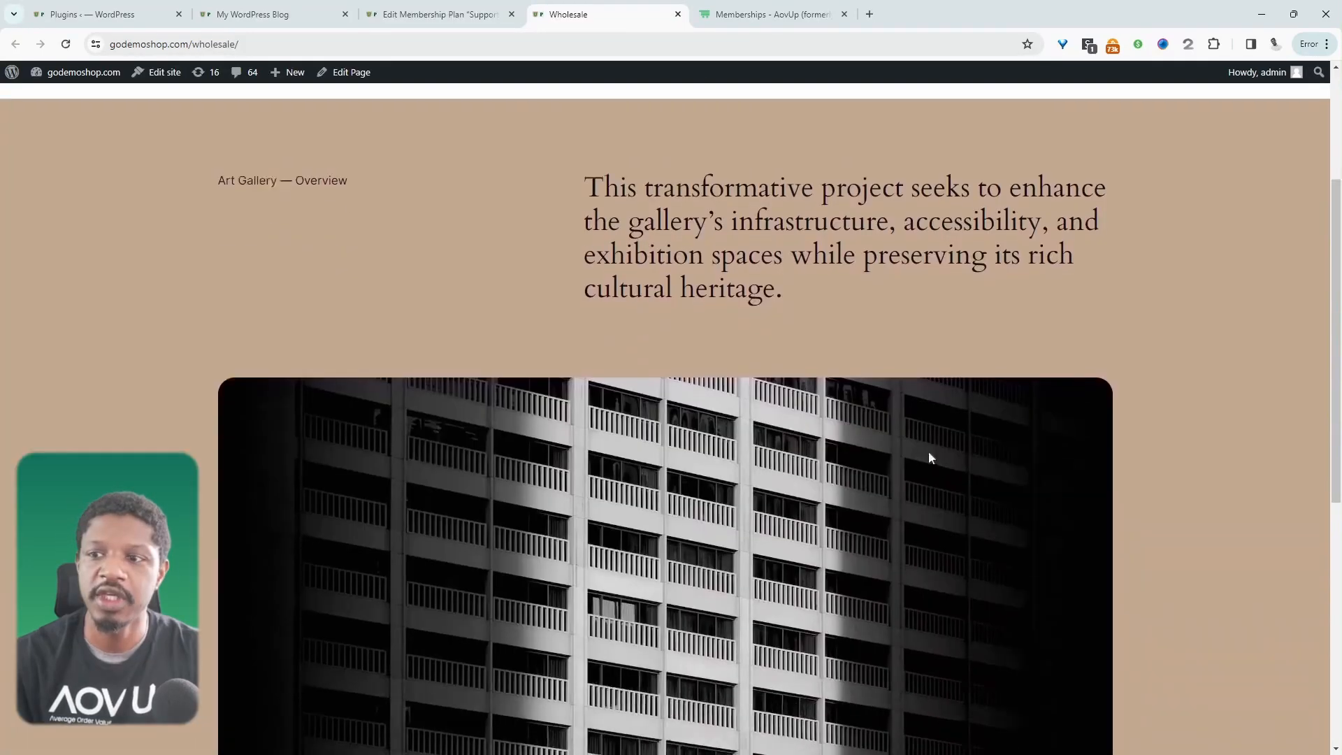
# Step: View the Wholesale page as admin and open its address in an incognito window
pyautogui.scroll(-4, 860, 447)
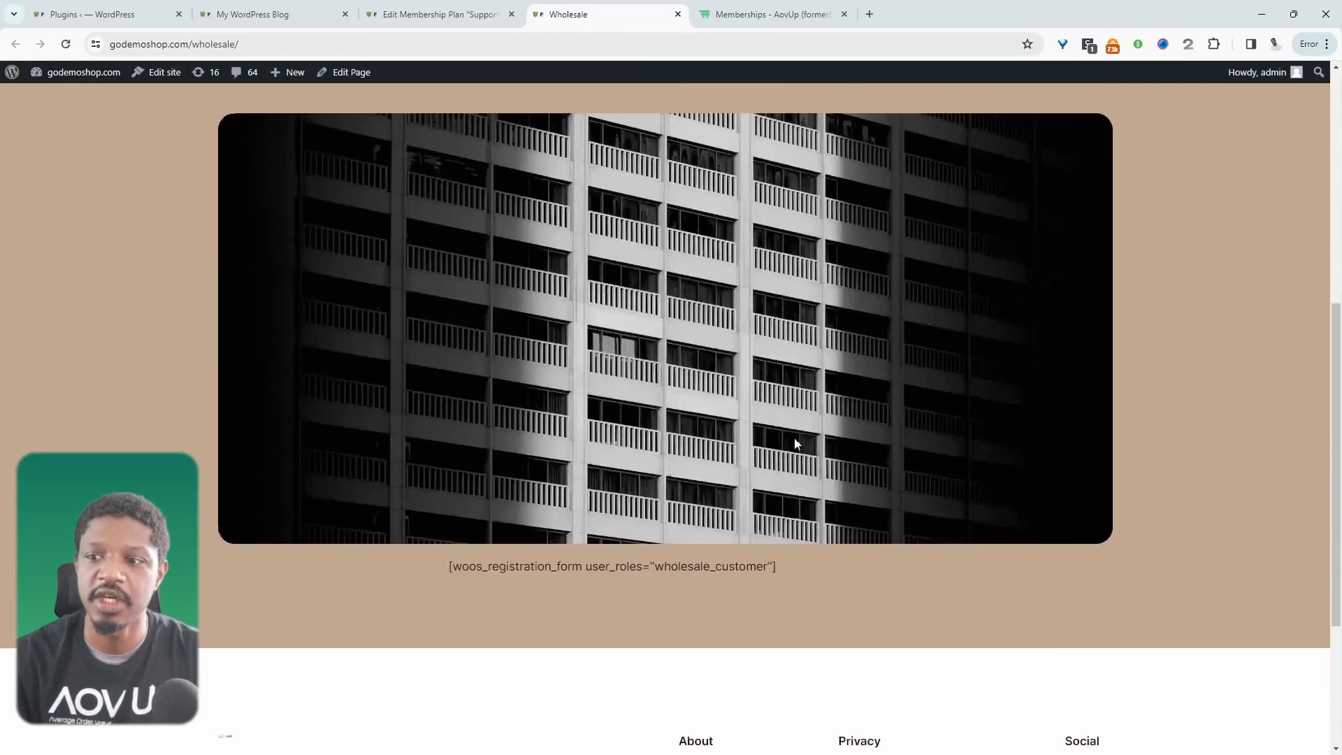
pyautogui.scroll(-3, 545, 360)
pyautogui.scroll(15, 545, 360)
pyautogui.click(375, 44)
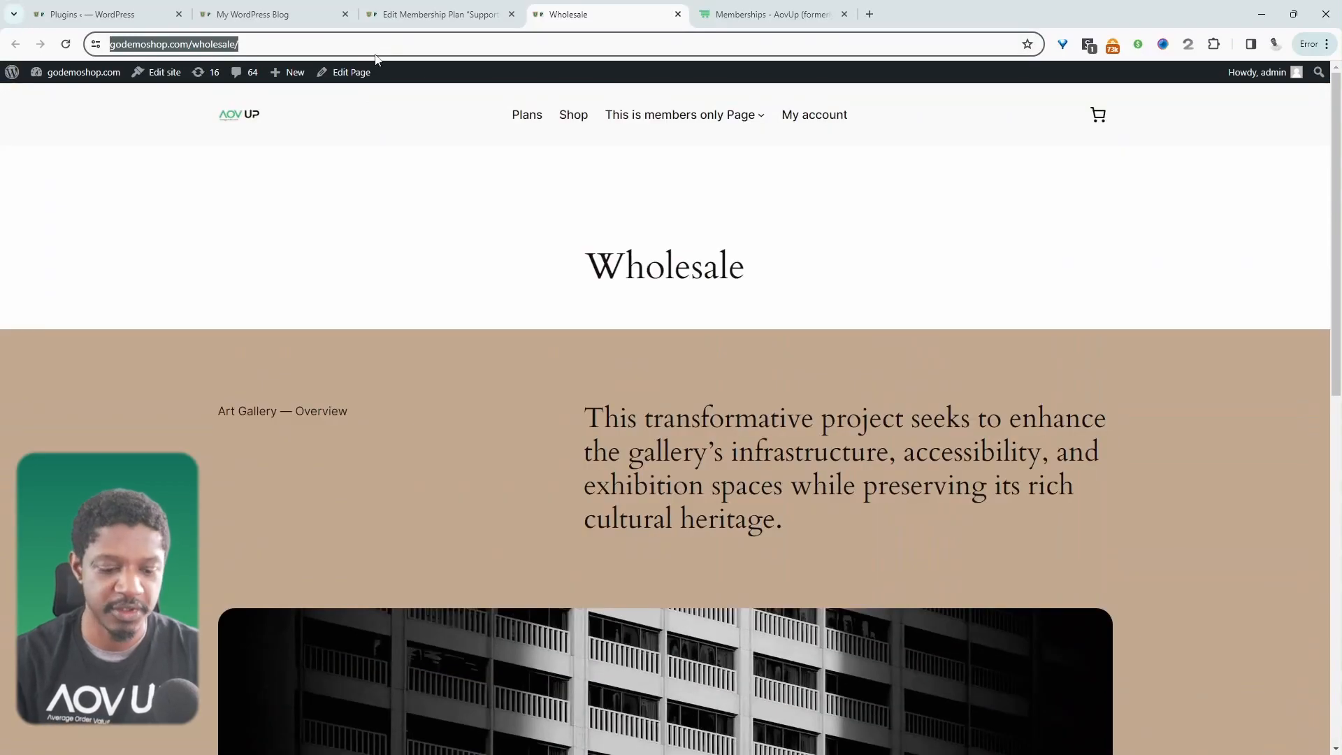
pyautogui.hotkey('ctrl', 'c')
pyautogui.hotkey('ctrl', 'shift', 'n')
pyautogui.hotkey('ctrl', 'v')
pyautogui.press('Return')
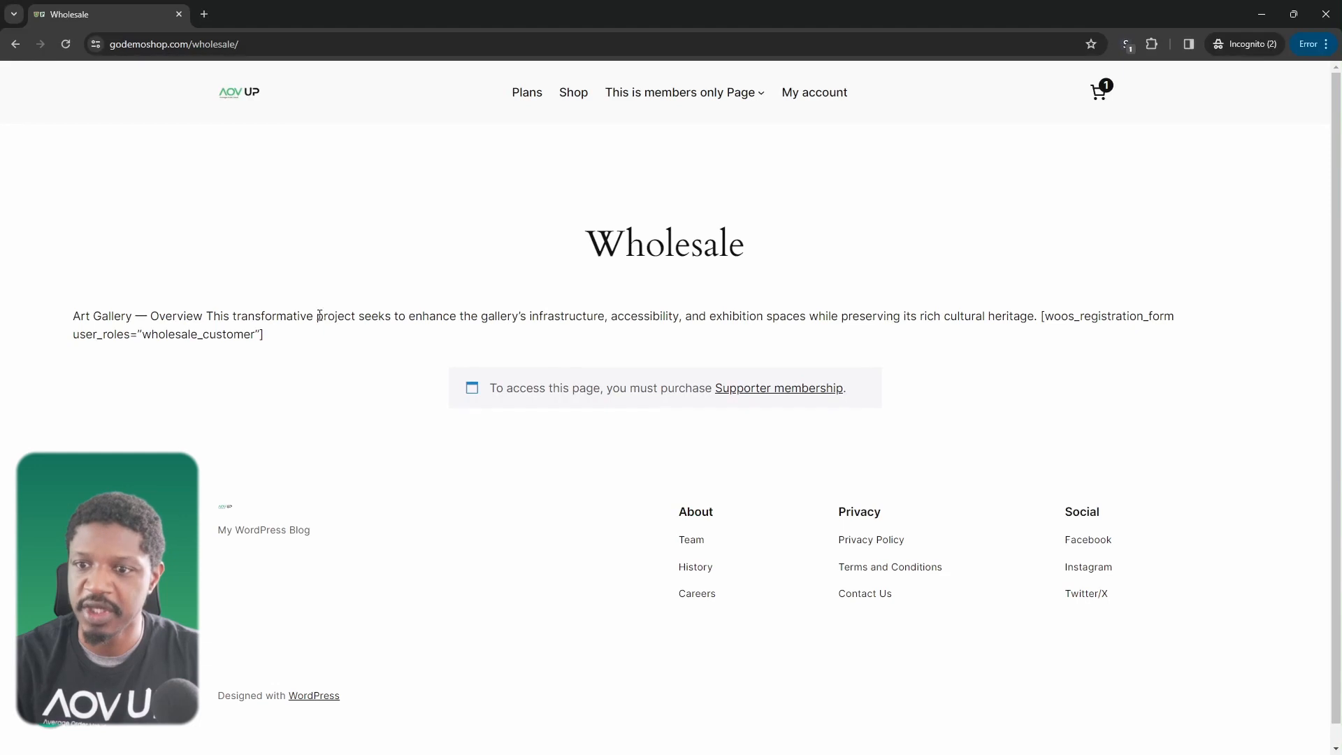
# Step: Examine the excerpt and the purchase notice shown to non-members on the Wholesale page
pyautogui.moveTo(302, 337); pyautogui.dragTo(70, 321)
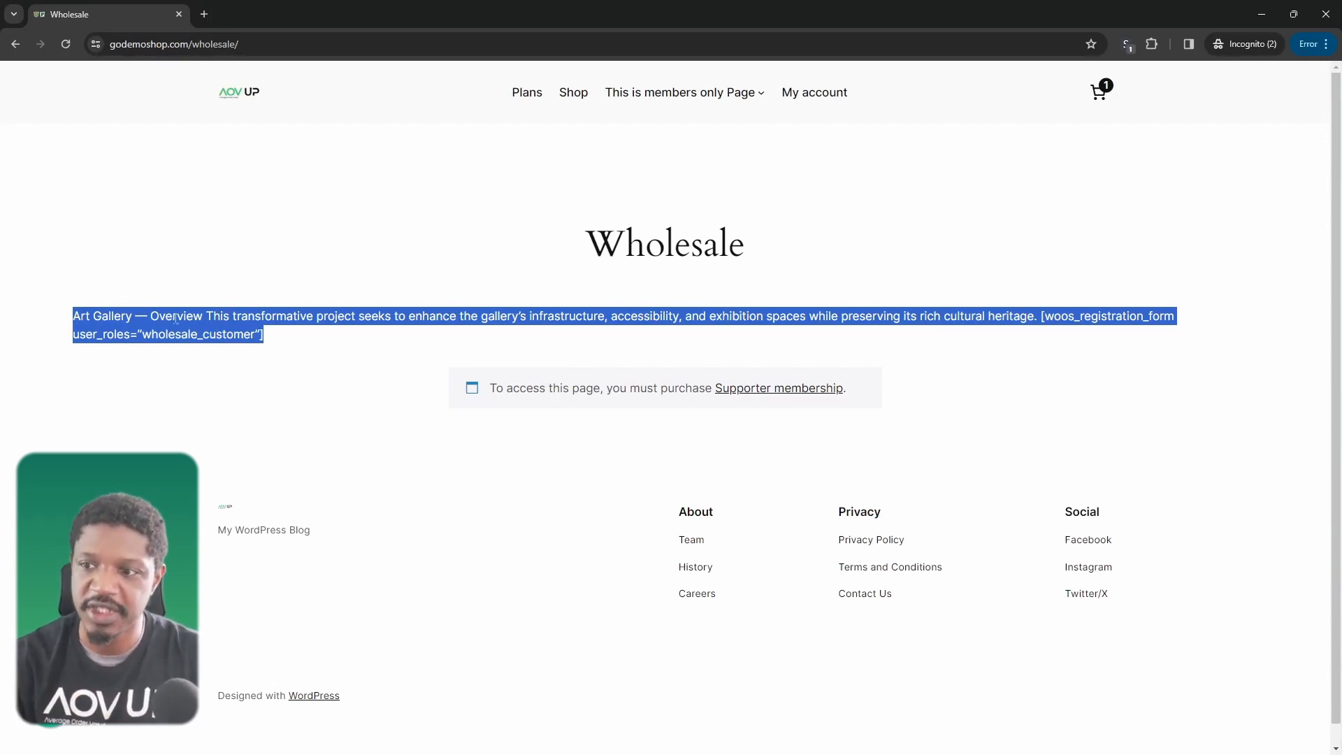
pyautogui.moveTo(504, 340); pyautogui.dragTo(308, 313)
pyautogui.moveTo(544, 388); pyautogui.dragTo(716, 391)
pyautogui.click(610, 396)
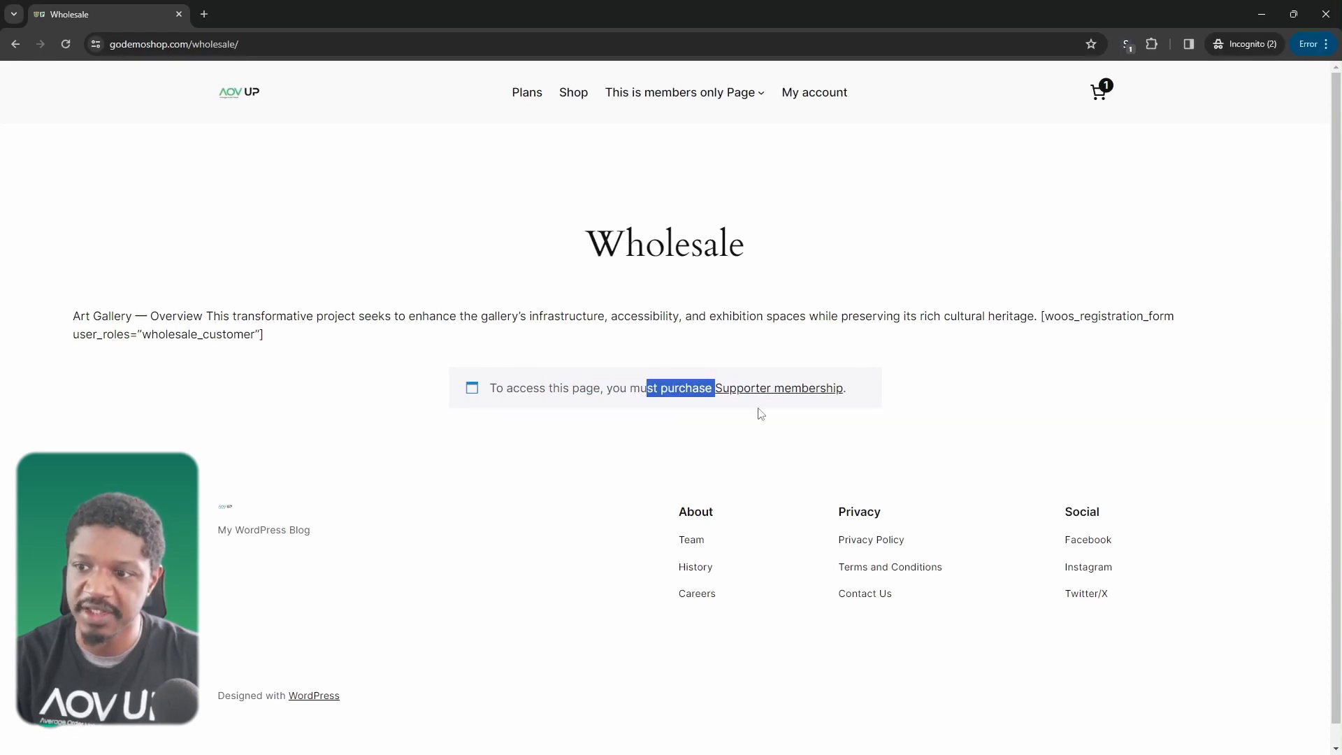
pyautogui.moveTo(571, 389); pyautogui.dragTo(694, 386)
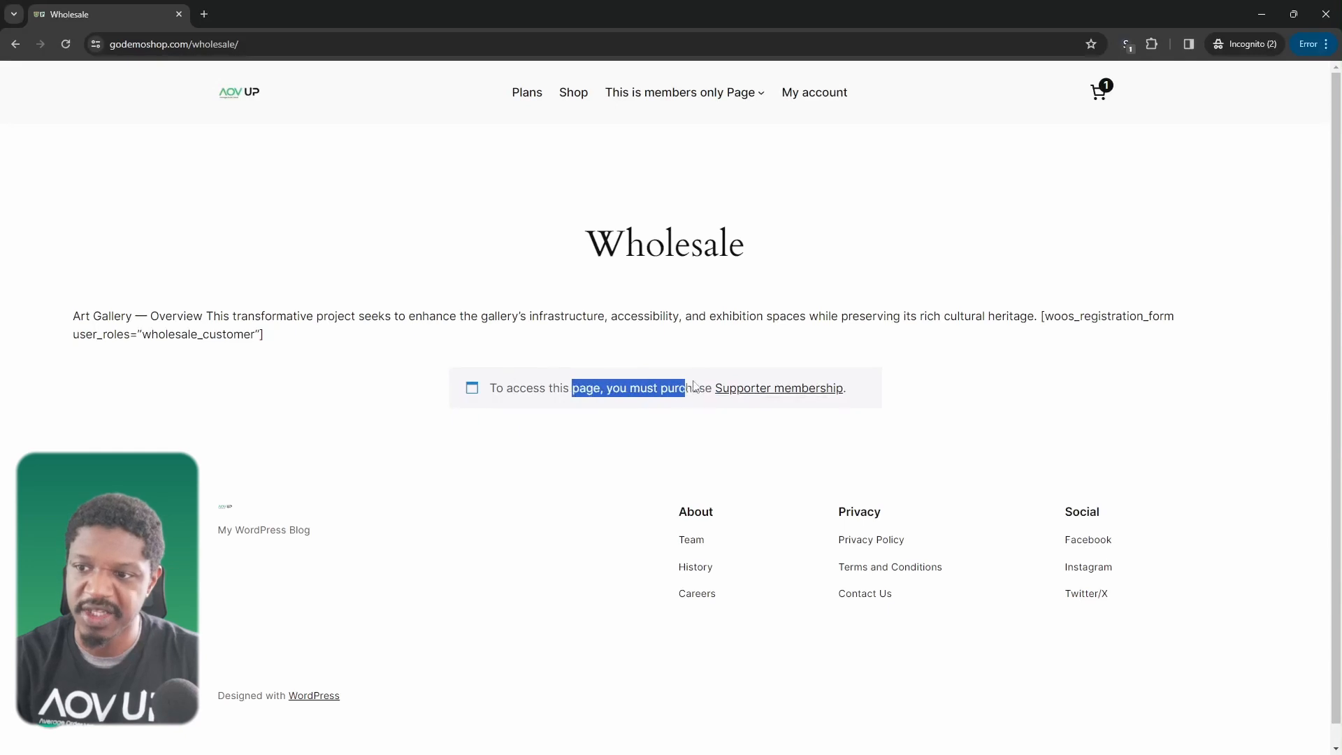
# Step: Return to the admin window, open the general Memberships settings, and set the content restriction mode to Hide completely
pyautogui.hotkey('alt', 'Tab')
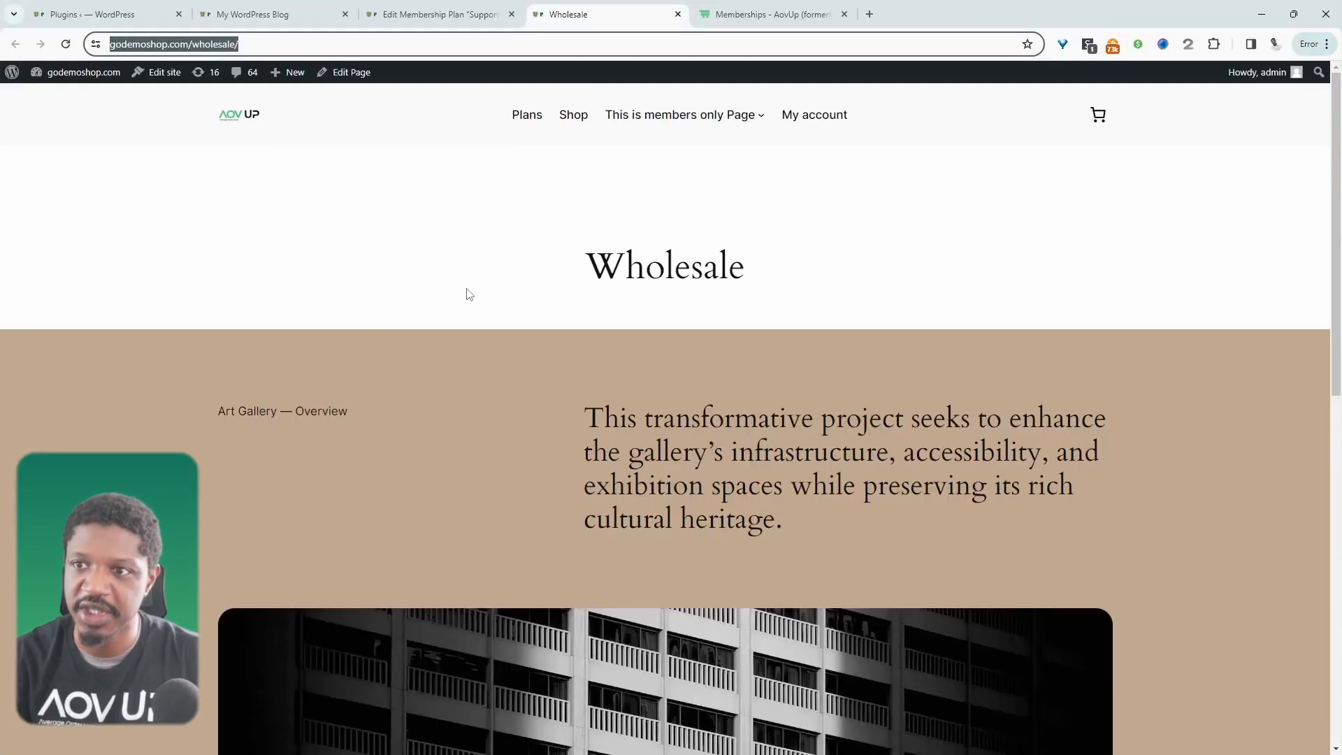
pyautogui.click(440, 14)
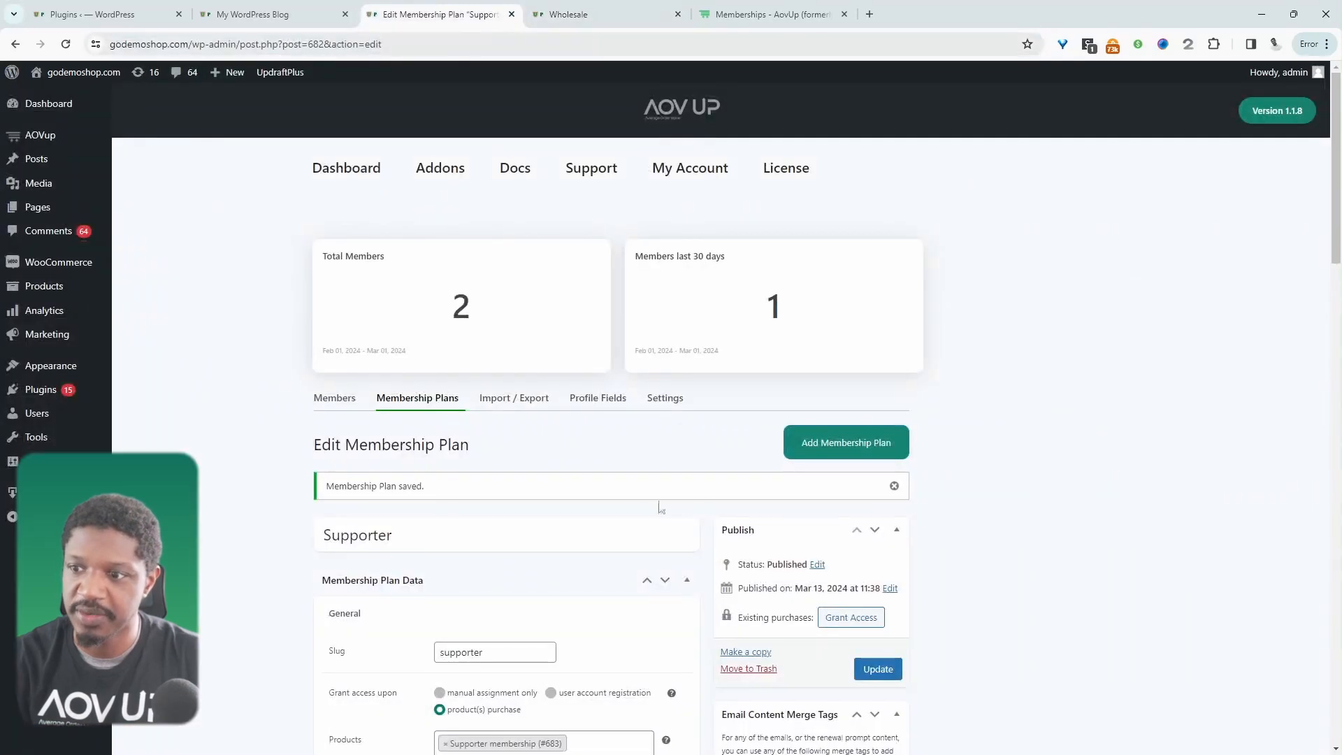
pyautogui.click(672, 400)
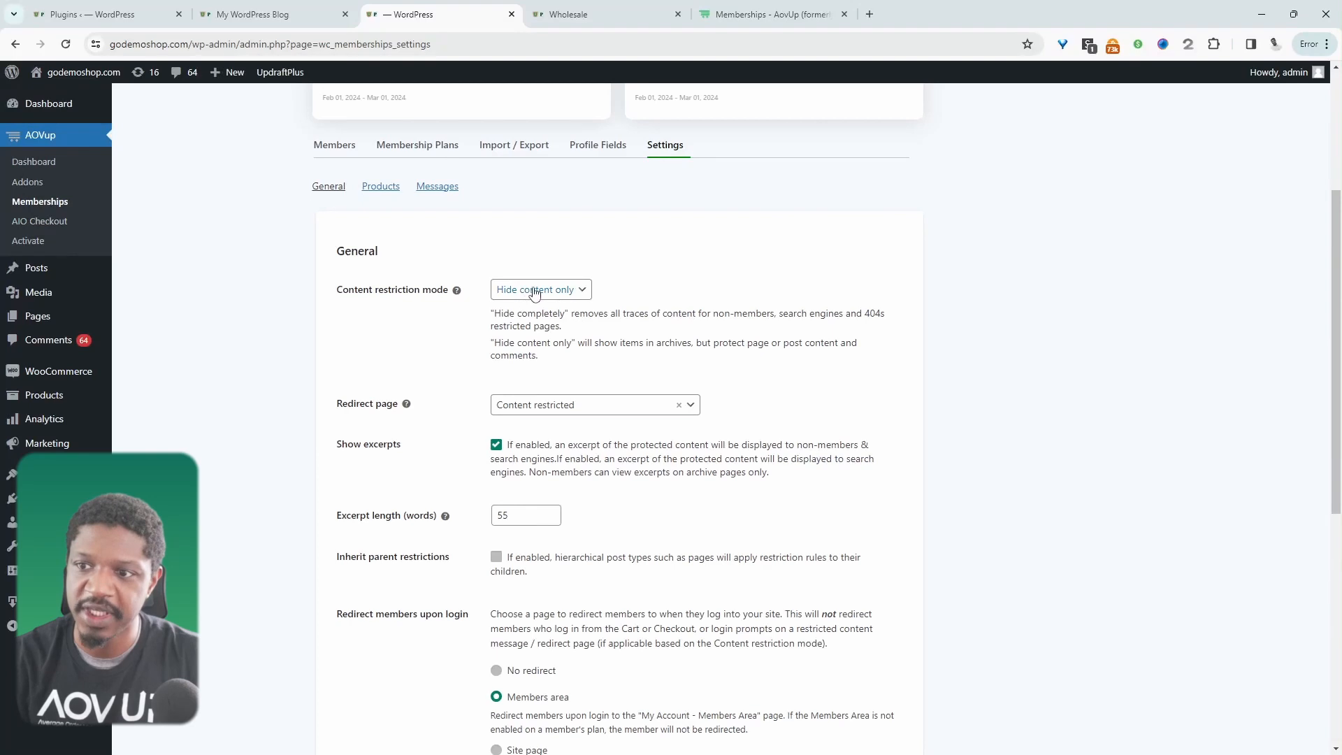
pyautogui.click(570, 295)
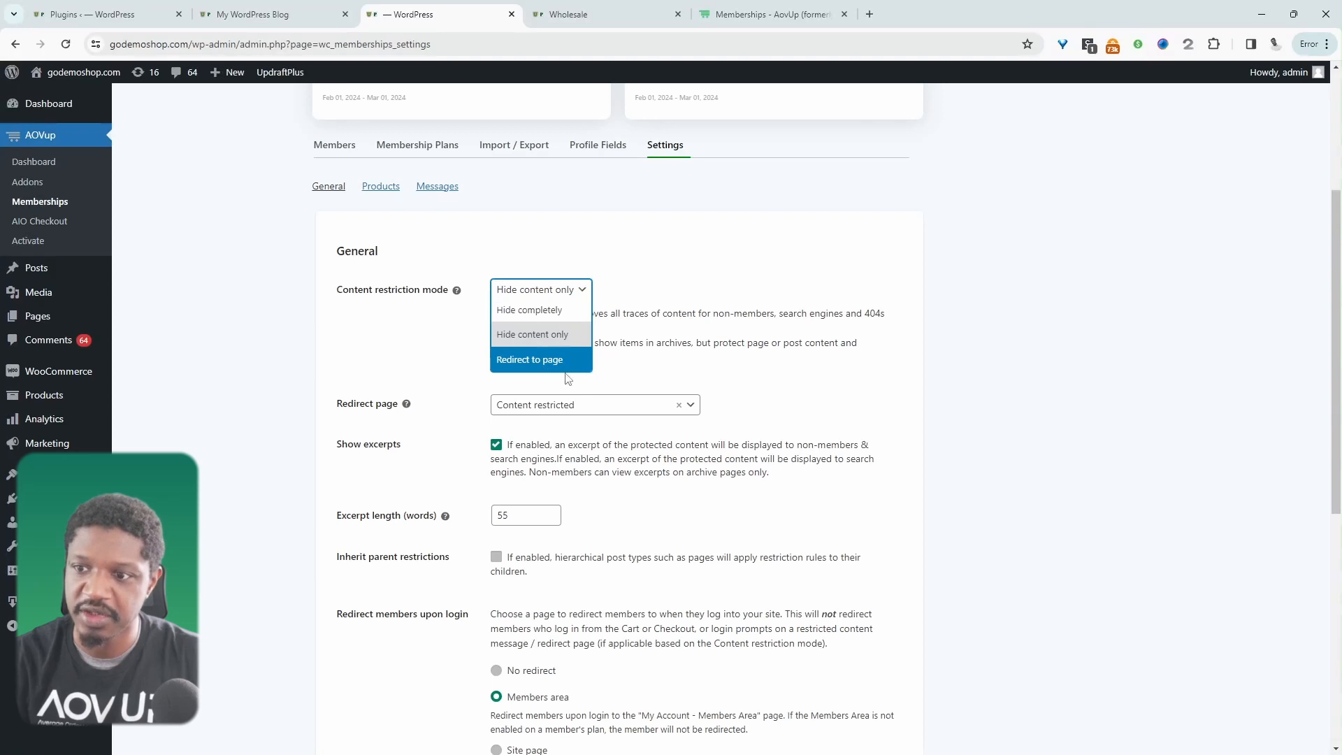
pyautogui.click(768, 346)
pyautogui.scroll(-2, 708, 418)
pyautogui.click(570, 179)
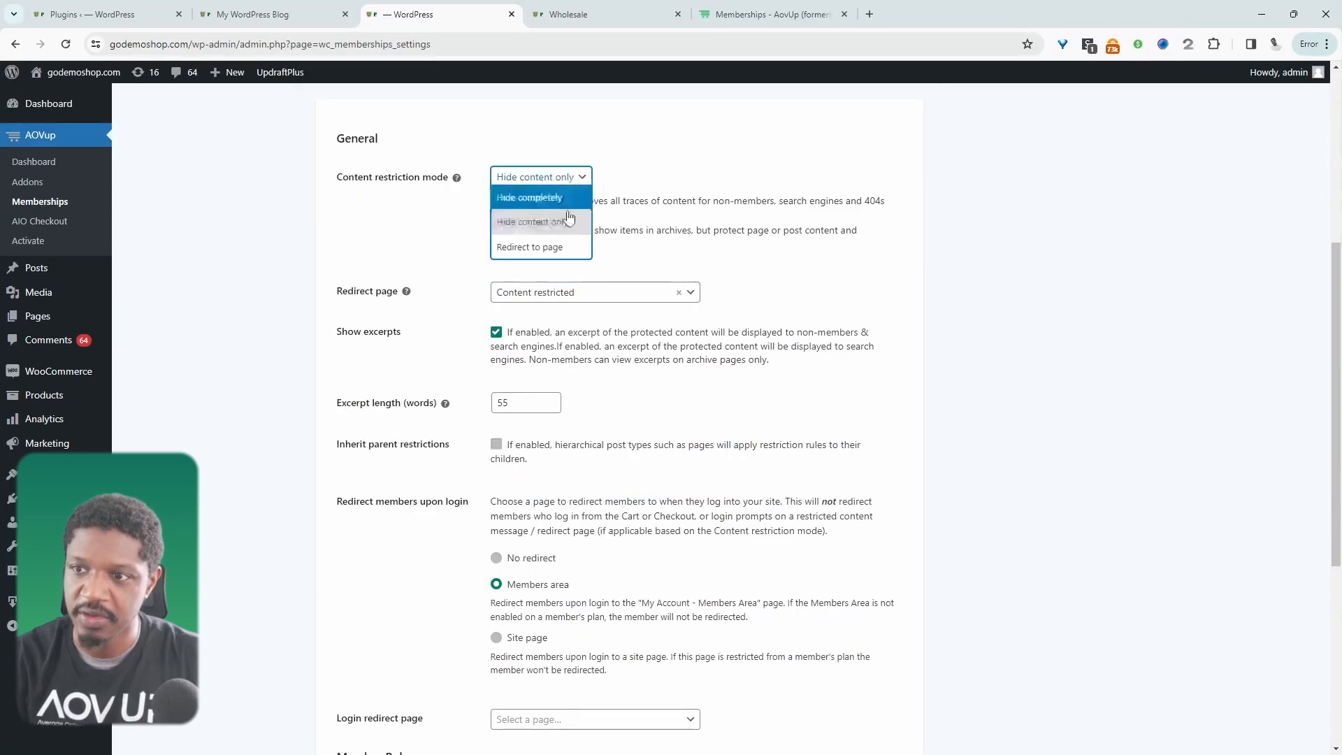
pyautogui.click(556, 198)
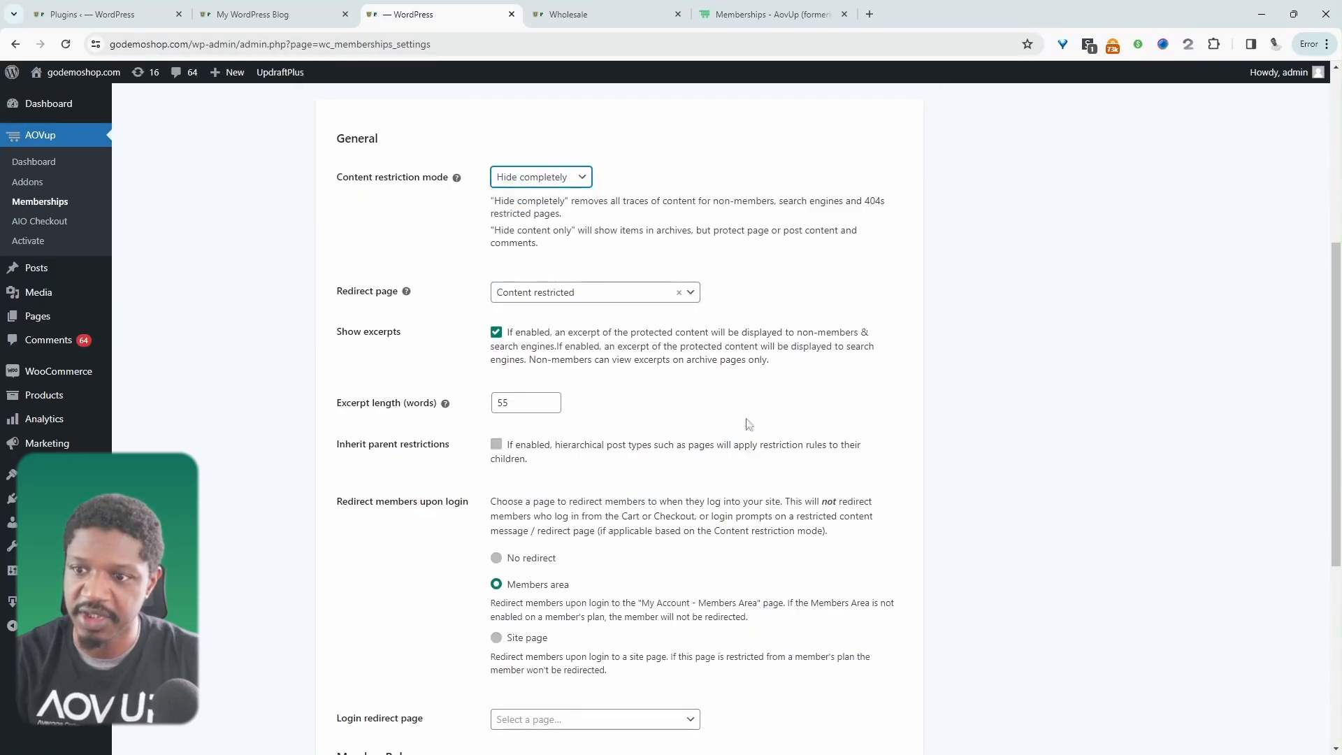
# Step: Review the excerpt length, login redirect, member roles and privacy settings, and save the membership settings
pyautogui.moveTo(516, 404); pyautogui.dragTo(487, 408)
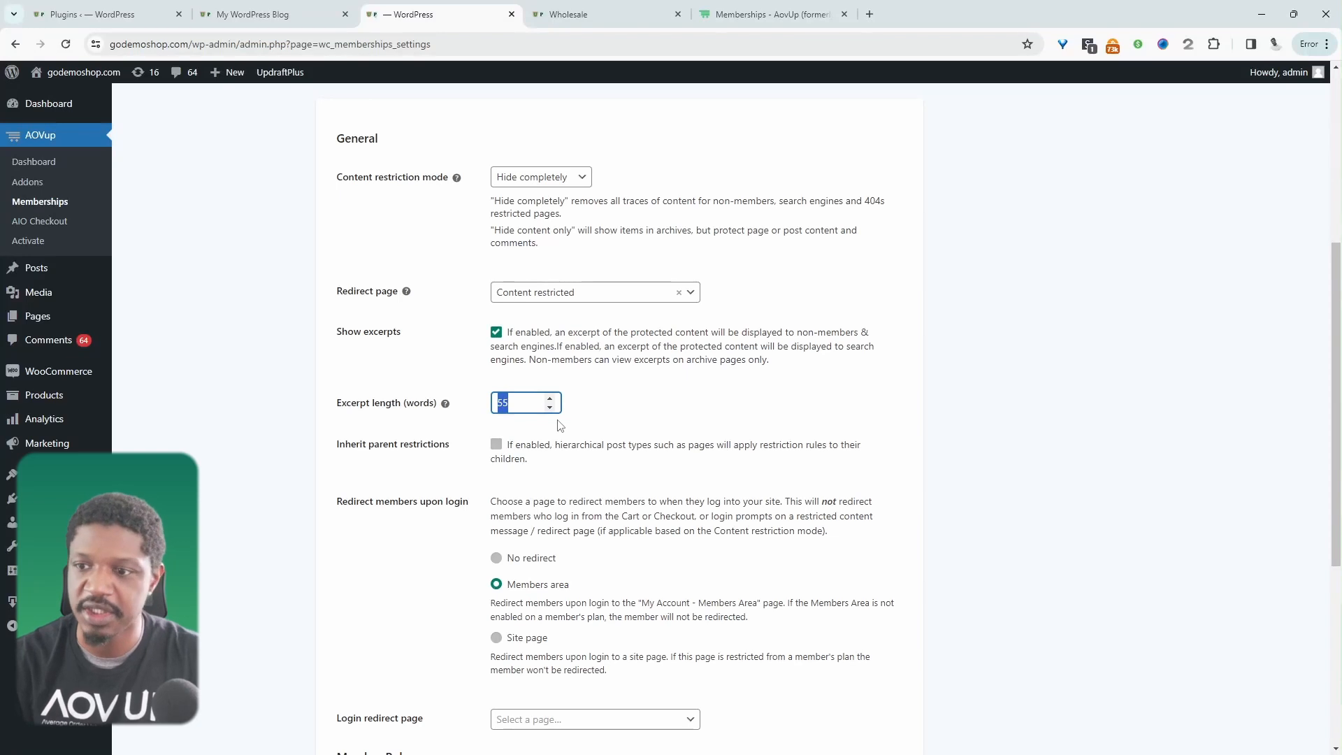
pyautogui.scroll(-5, 622, 591)
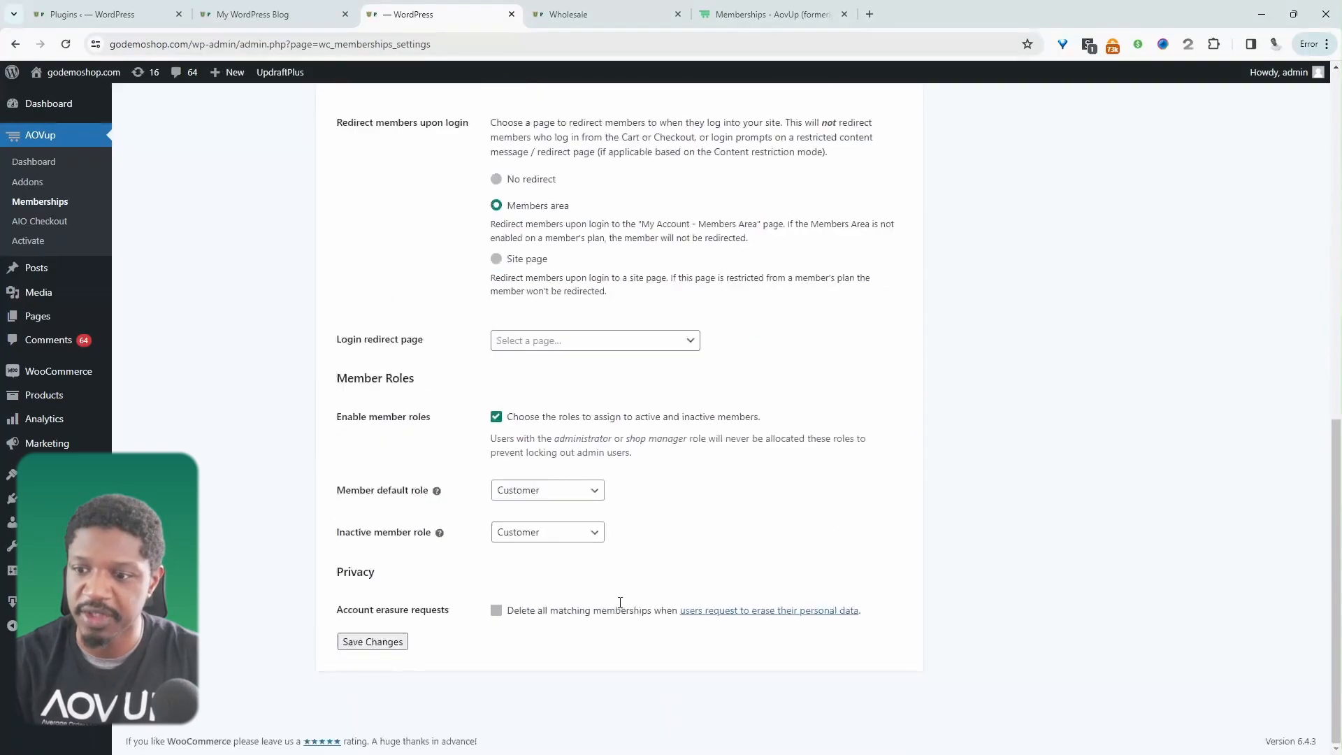
pyautogui.scroll(10, 620, 603)
pyautogui.scroll(-1, 608, 516)
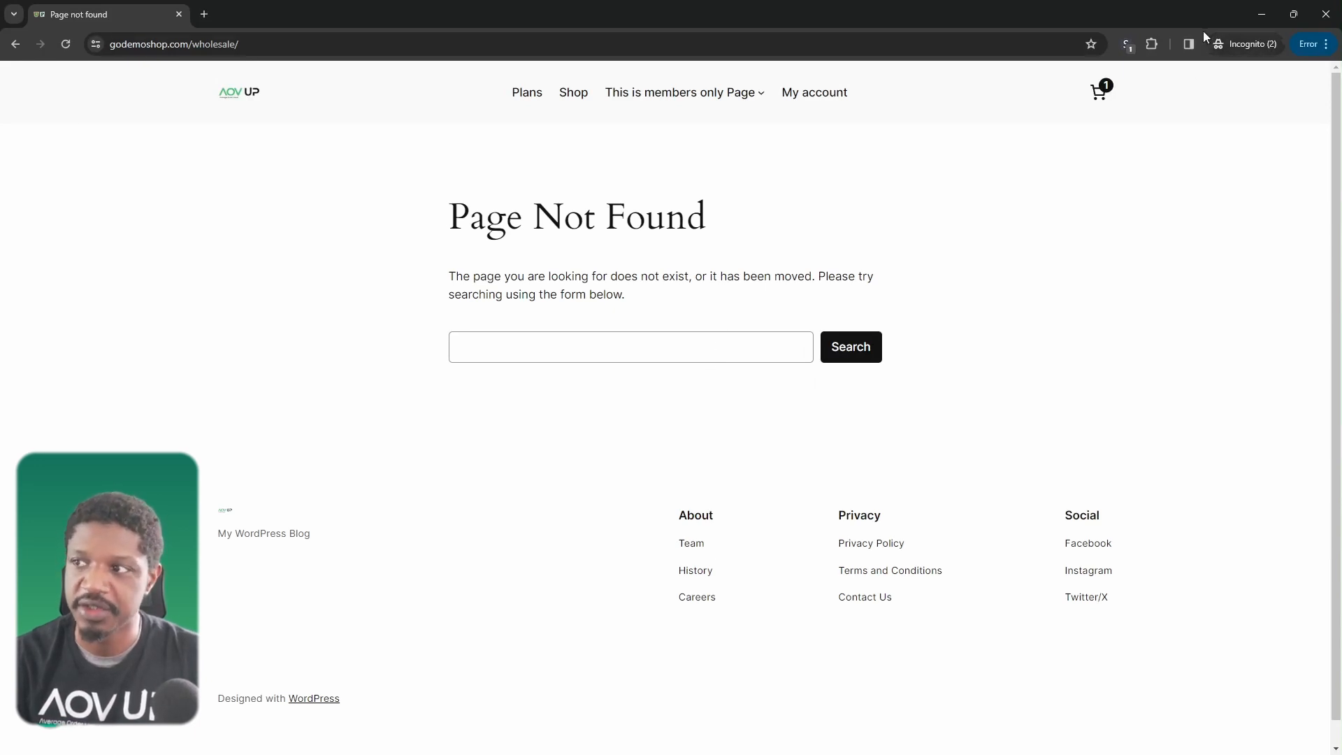
# Step: Check the Wholesale page in the incognito window and return to the membership settings in the admin window
pyautogui.click(1262, 14)
pyautogui.click(405, 14)
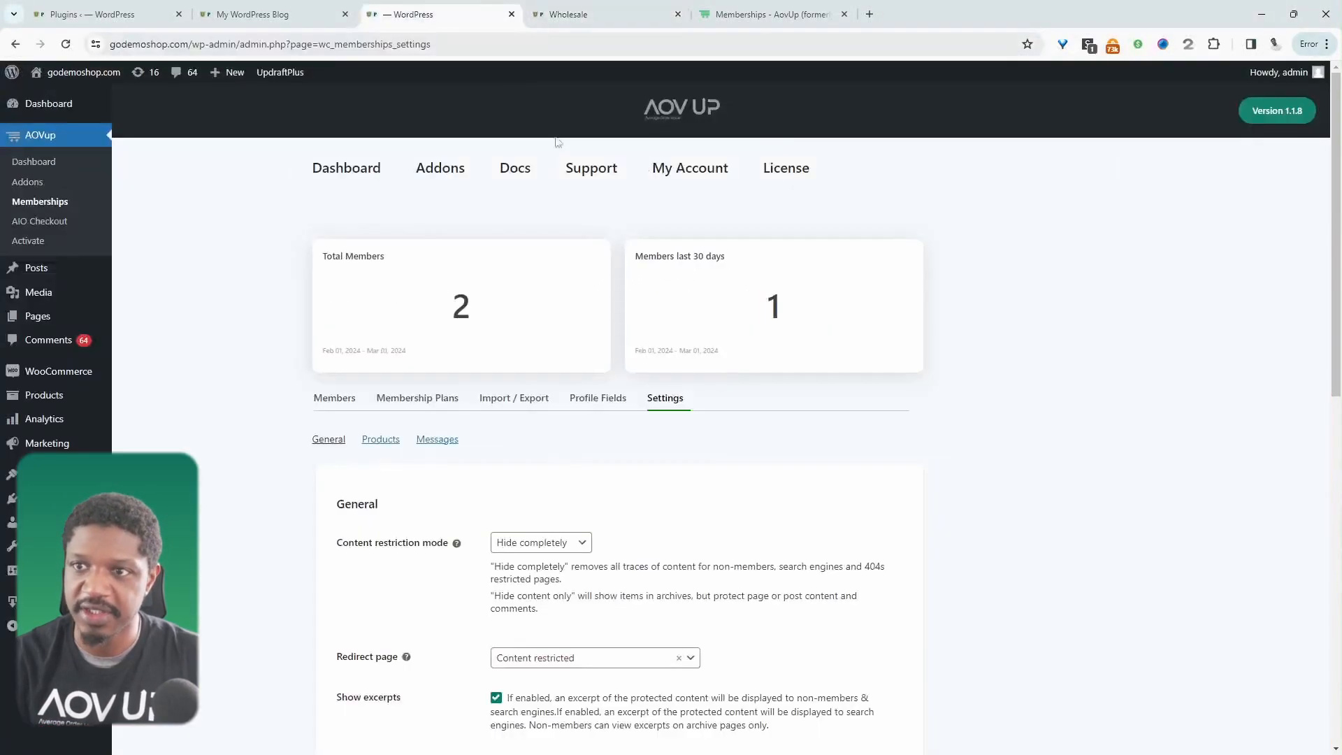
# Step: Set the content restriction mode to Hide content only and turn off excerpts in the general membership settings
pyautogui.click(570, 542)
pyautogui.click(548, 588)
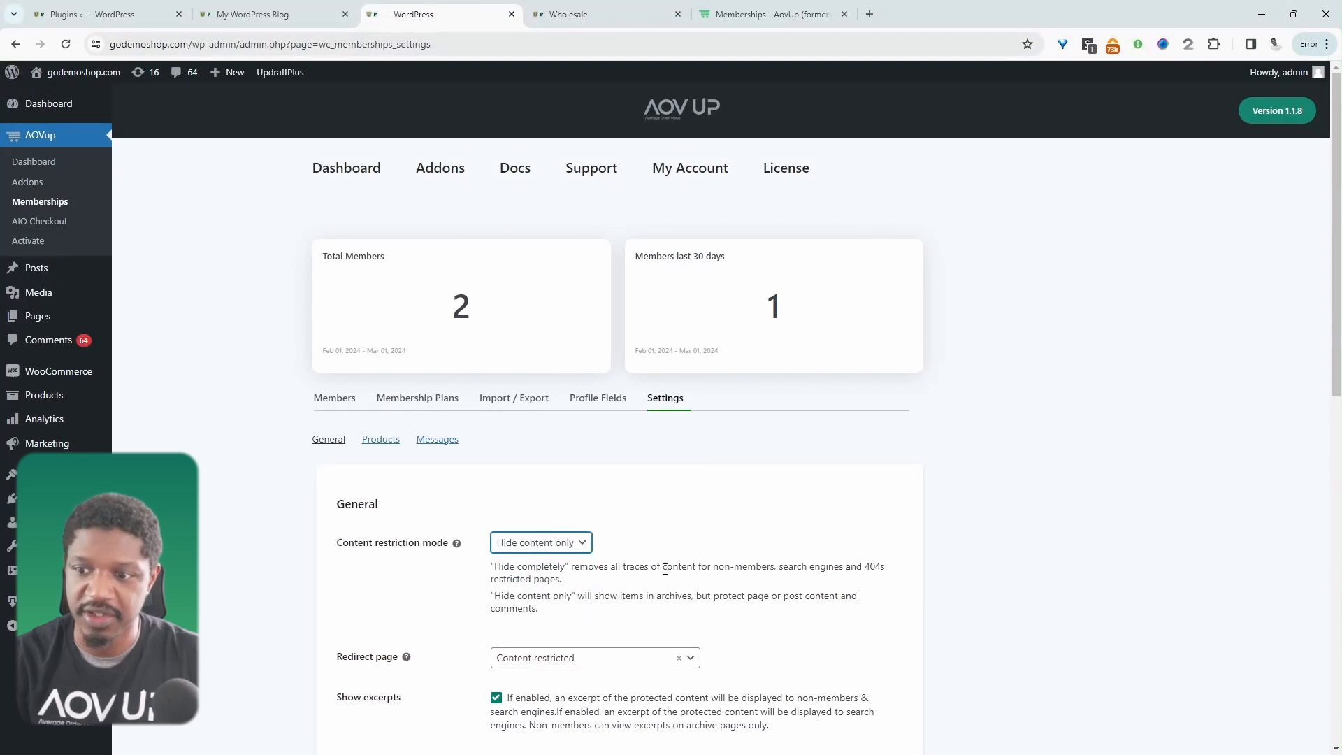
pyautogui.scroll(-3, 526, 488)
pyautogui.scroll(-2, 526, 488)
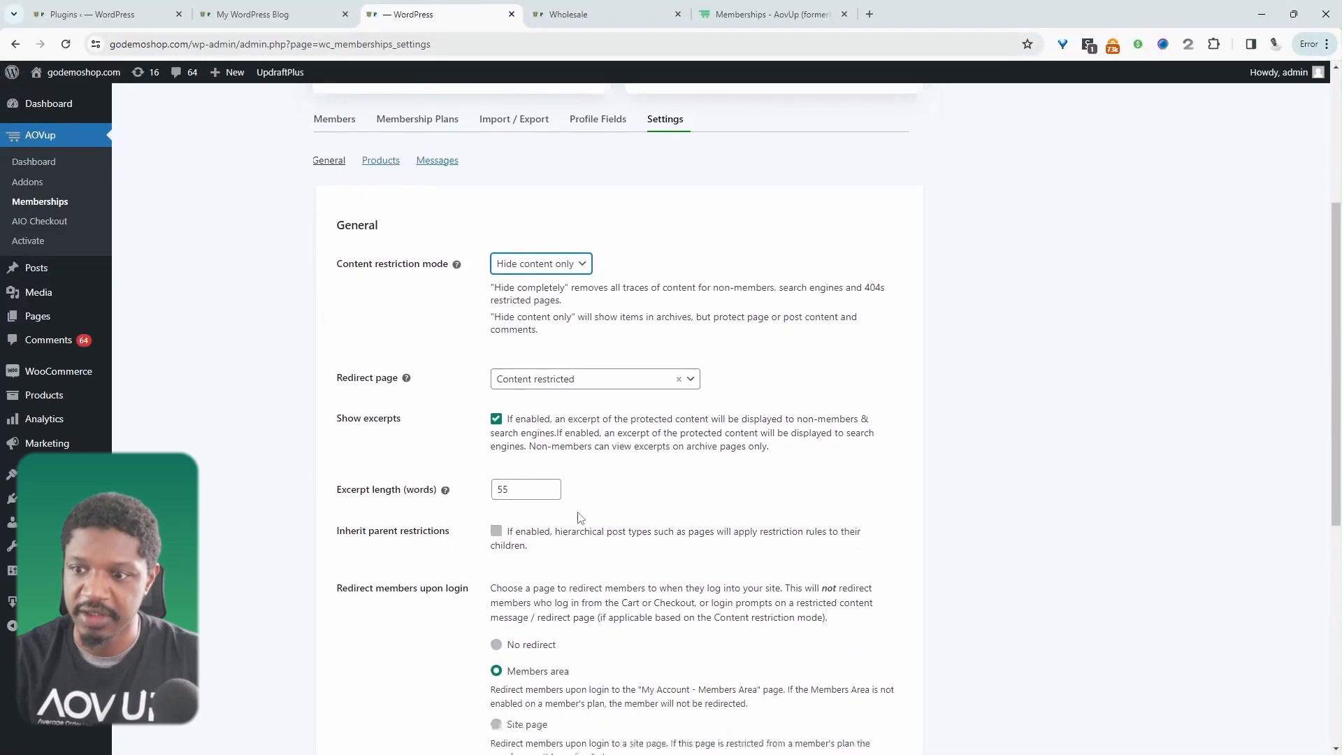
pyautogui.click(495, 336)
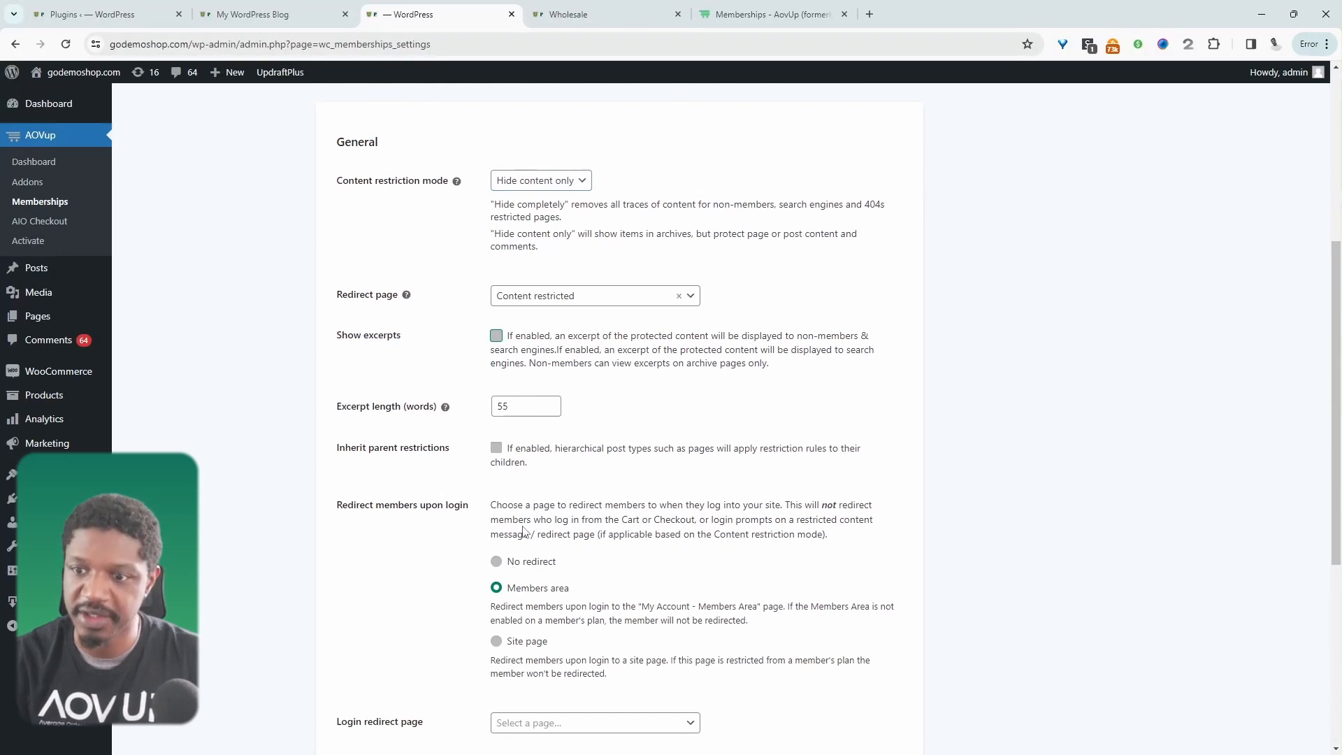
pyautogui.scroll(-2, 524, 532)
# Step: Check the Wholesale page notice in the incognito window, and examine the Free, Starter and Pro offers on the Plans page
pyautogui.hotkey('alt', 'Tab')
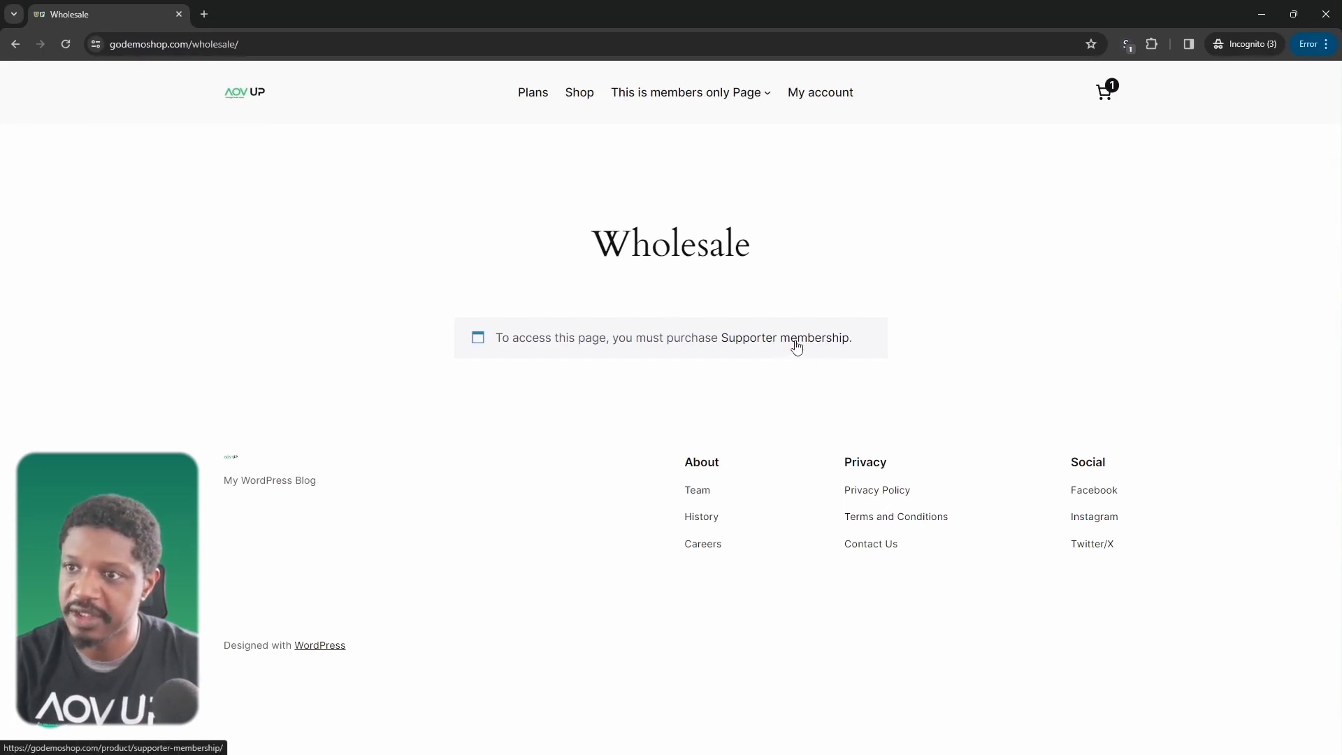
pyautogui.click(530, 95)
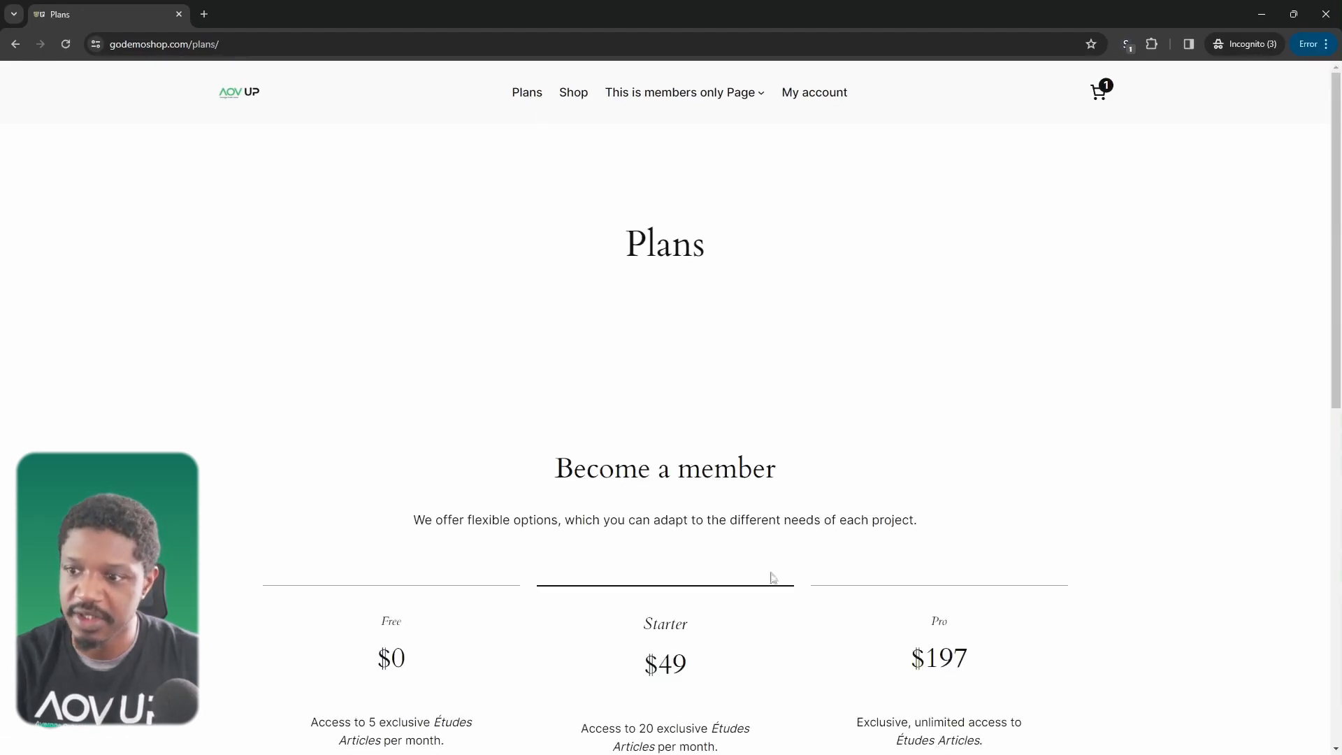
pyautogui.scroll(-5, 773, 575)
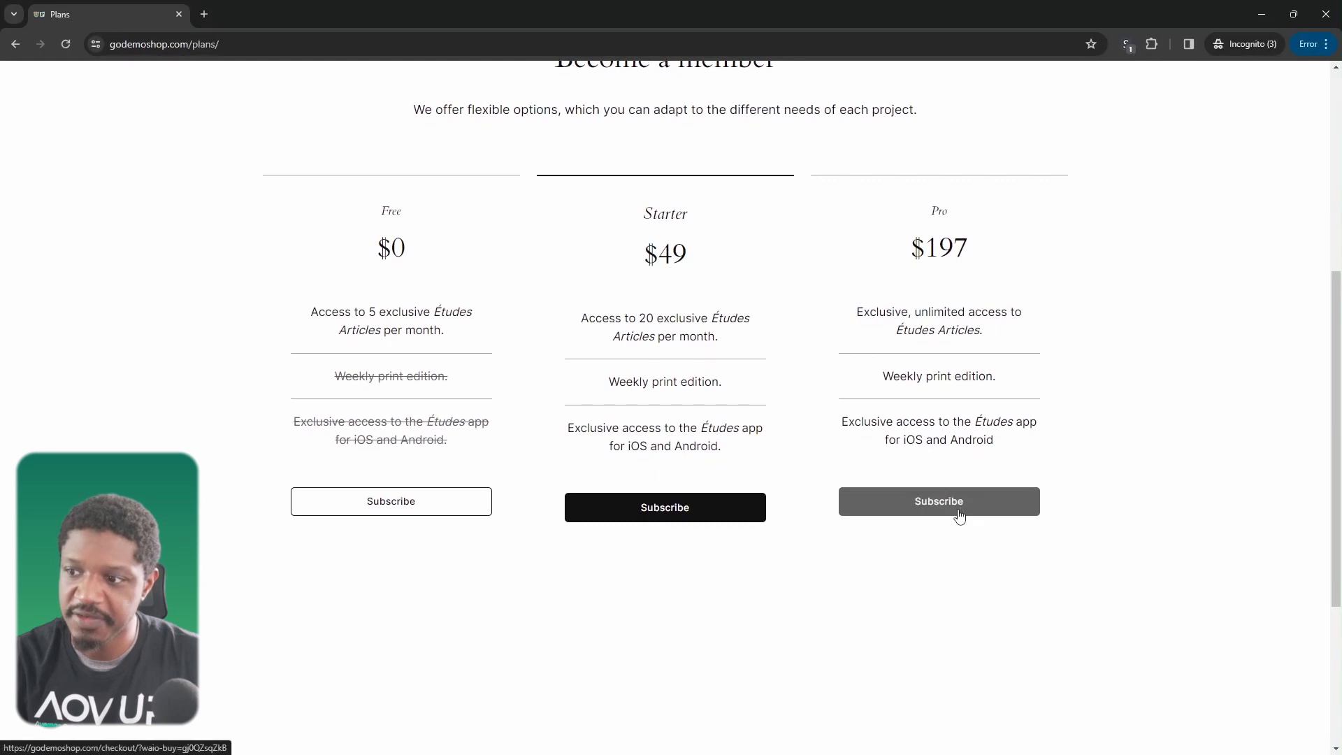
pyautogui.scroll(2, 926, 548)
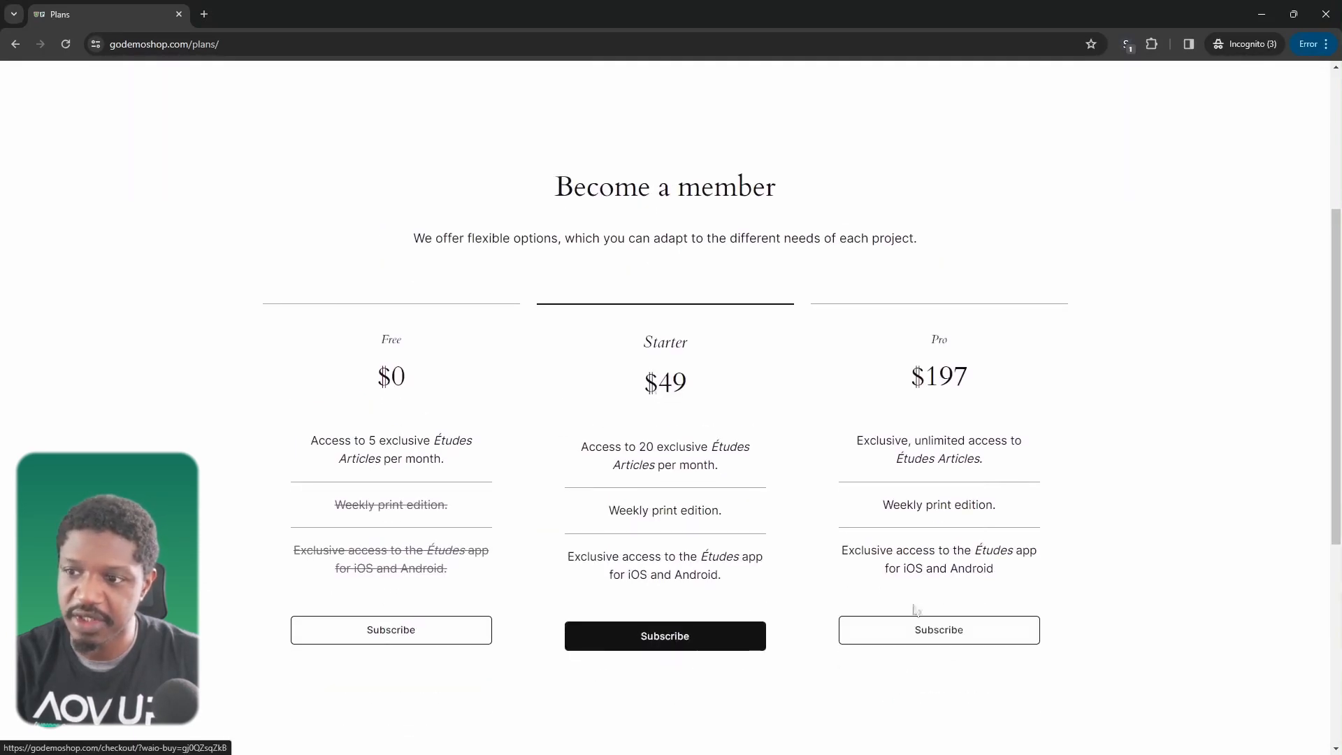
pyautogui.scroll(4, 818, 514)
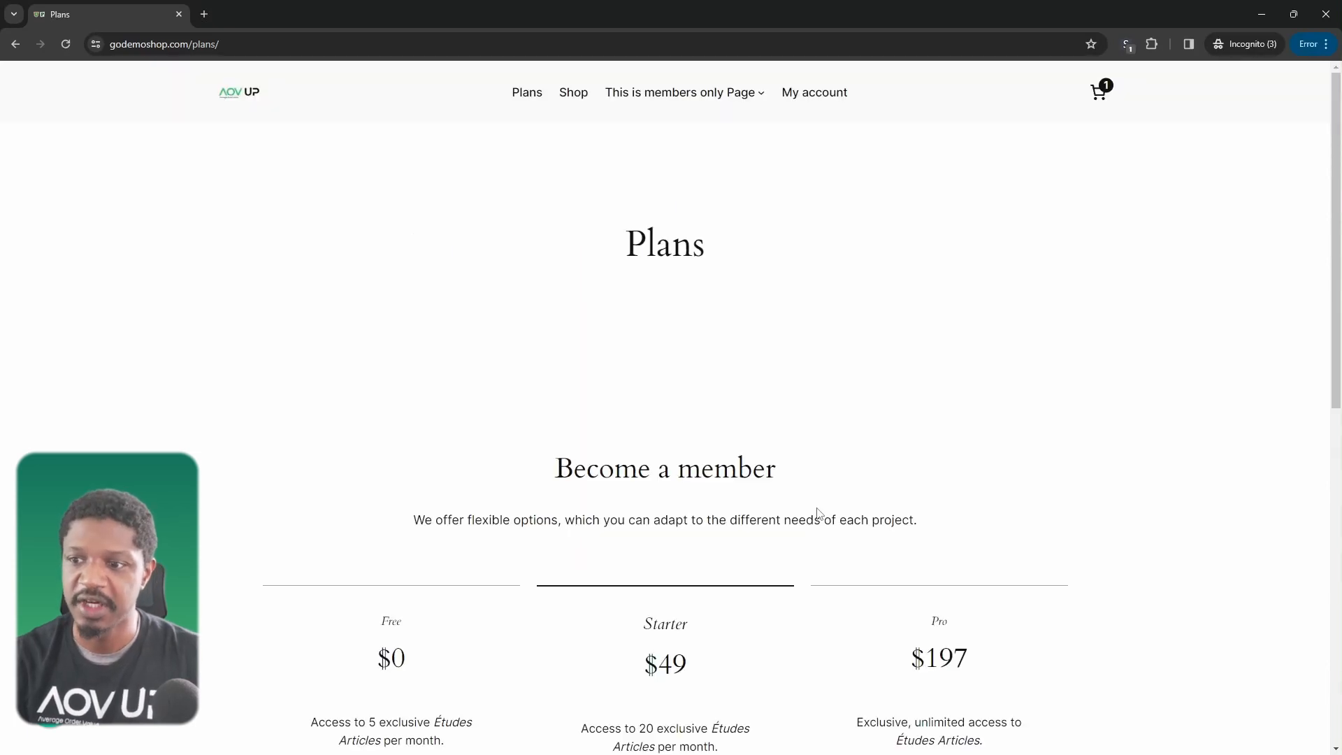
pyautogui.scroll(-4, 818, 514)
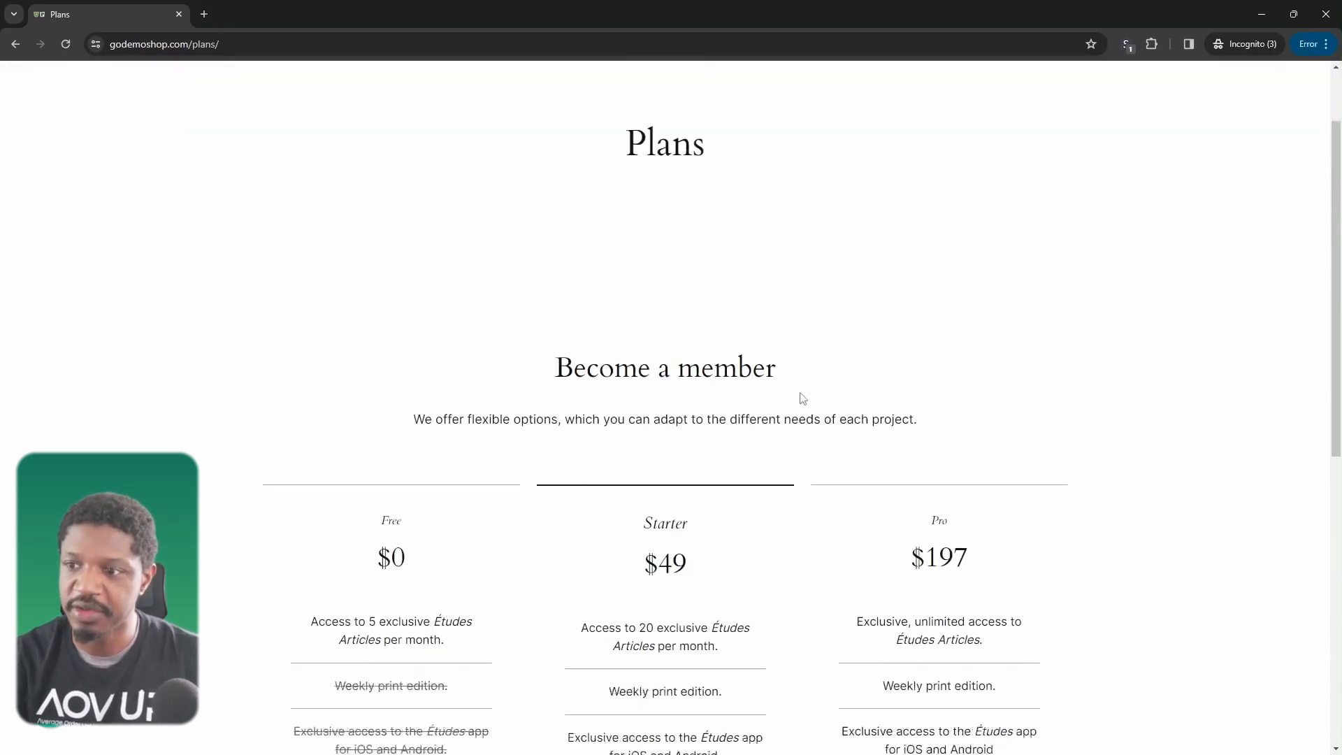
pyautogui.scroll(-3, 715, 605)
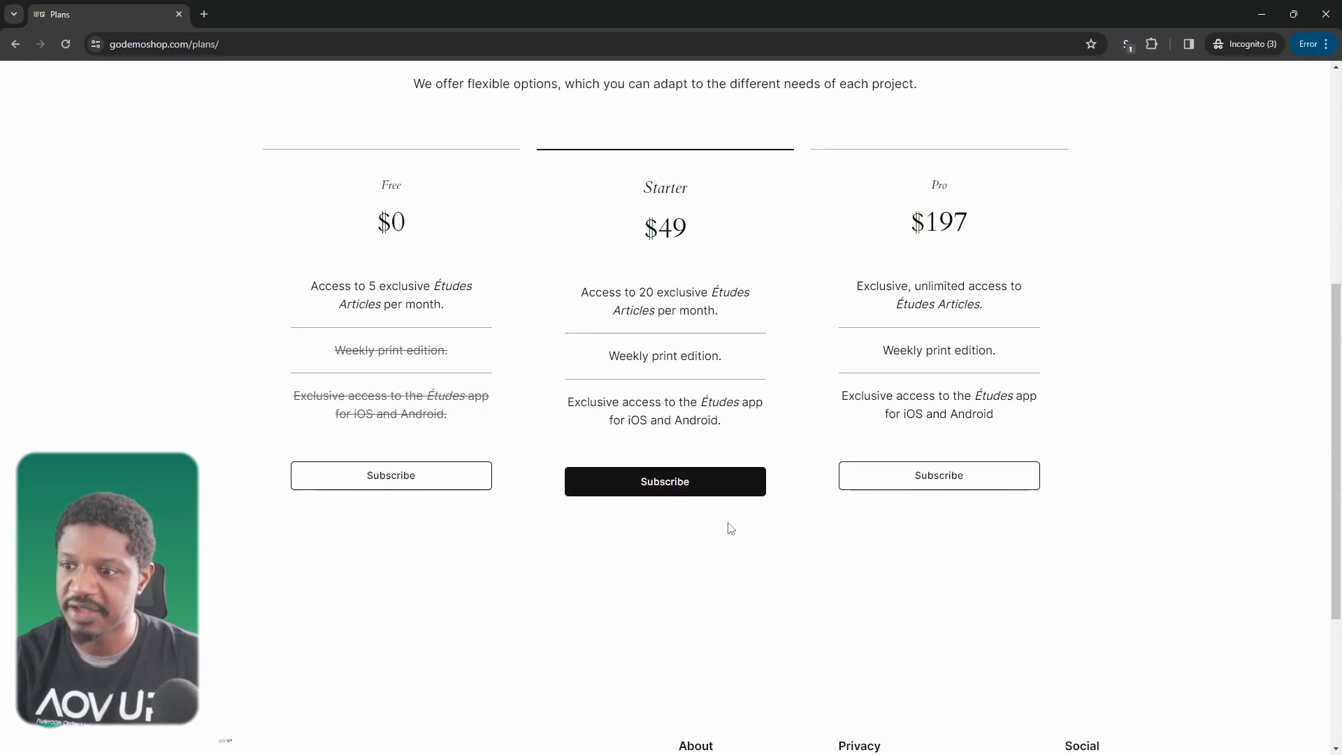
pyautogui.scroll(1, 735, 513)
pyautogui.scroll(3, 735, 513)
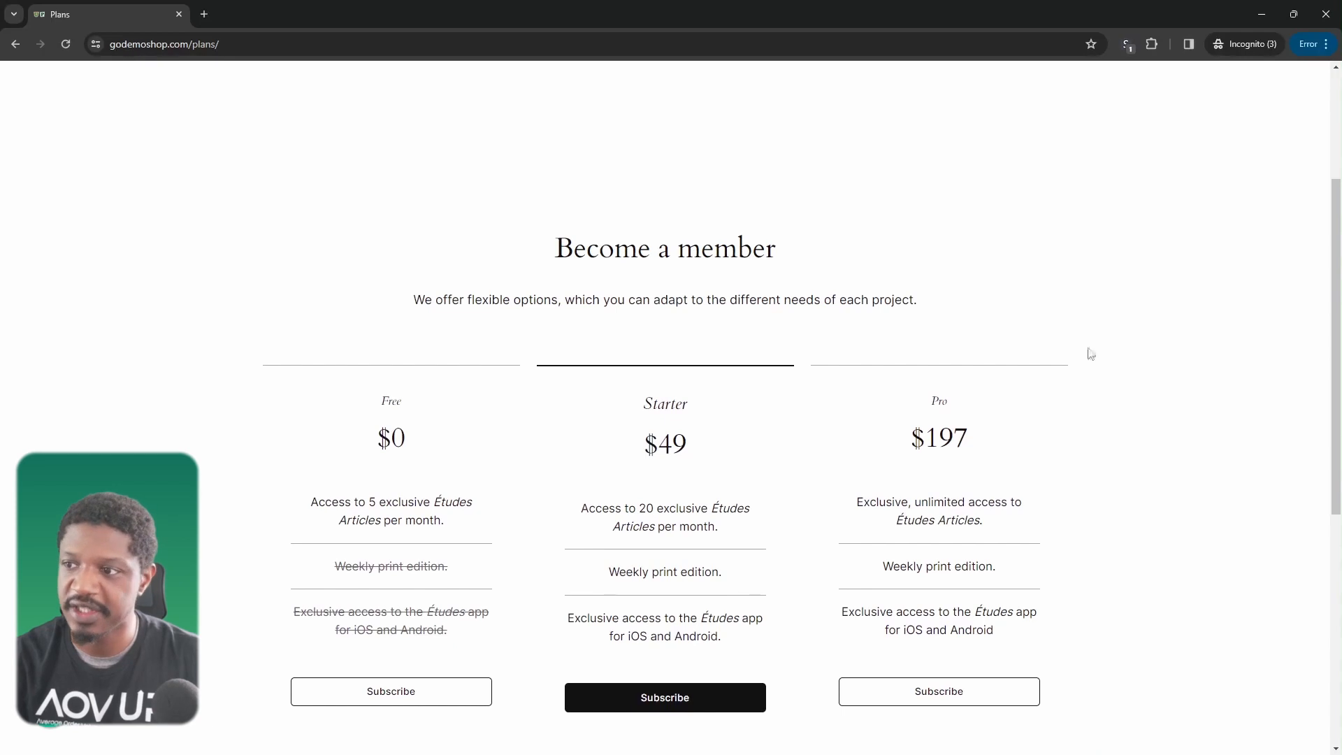
# Step: Review the post, page and content restriction messages in the admin window's membership settings, and view the members-only page notice in the incognito window
pyautogui.click(1262, 14)
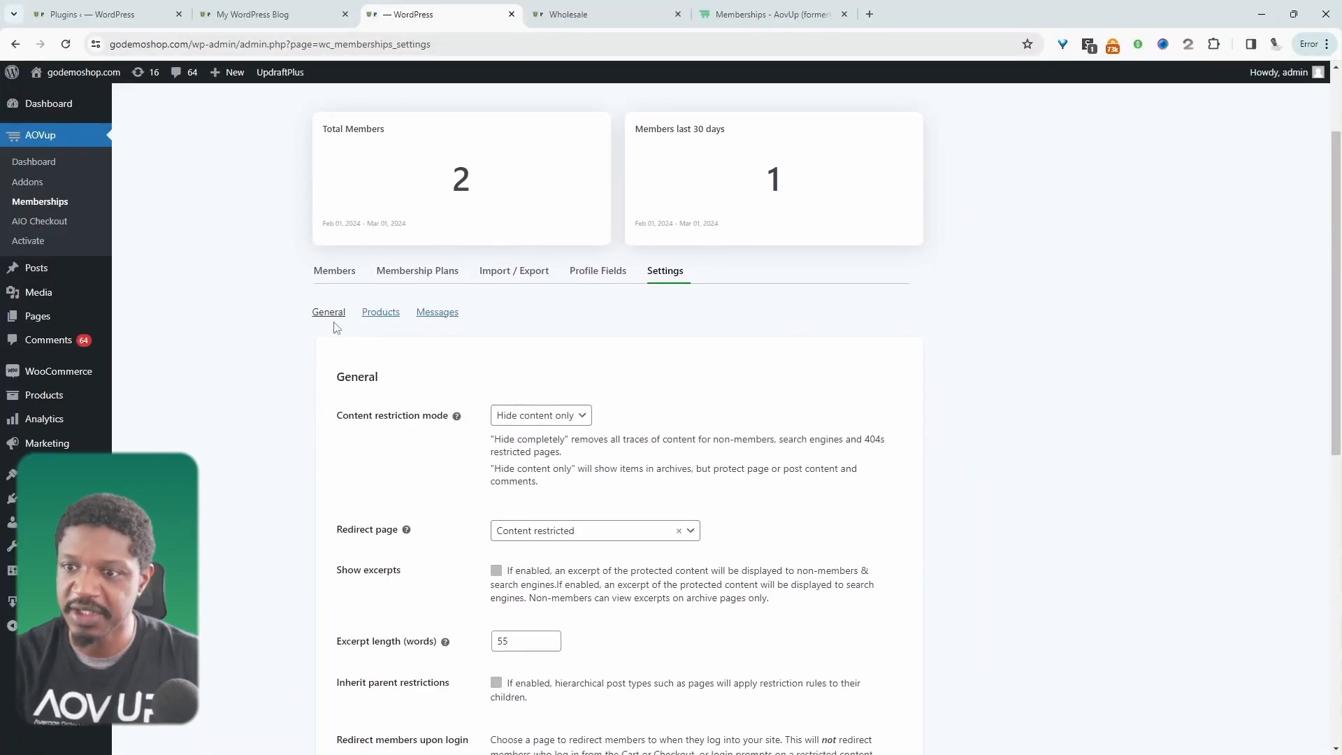
pyautogui.click(439, 314)
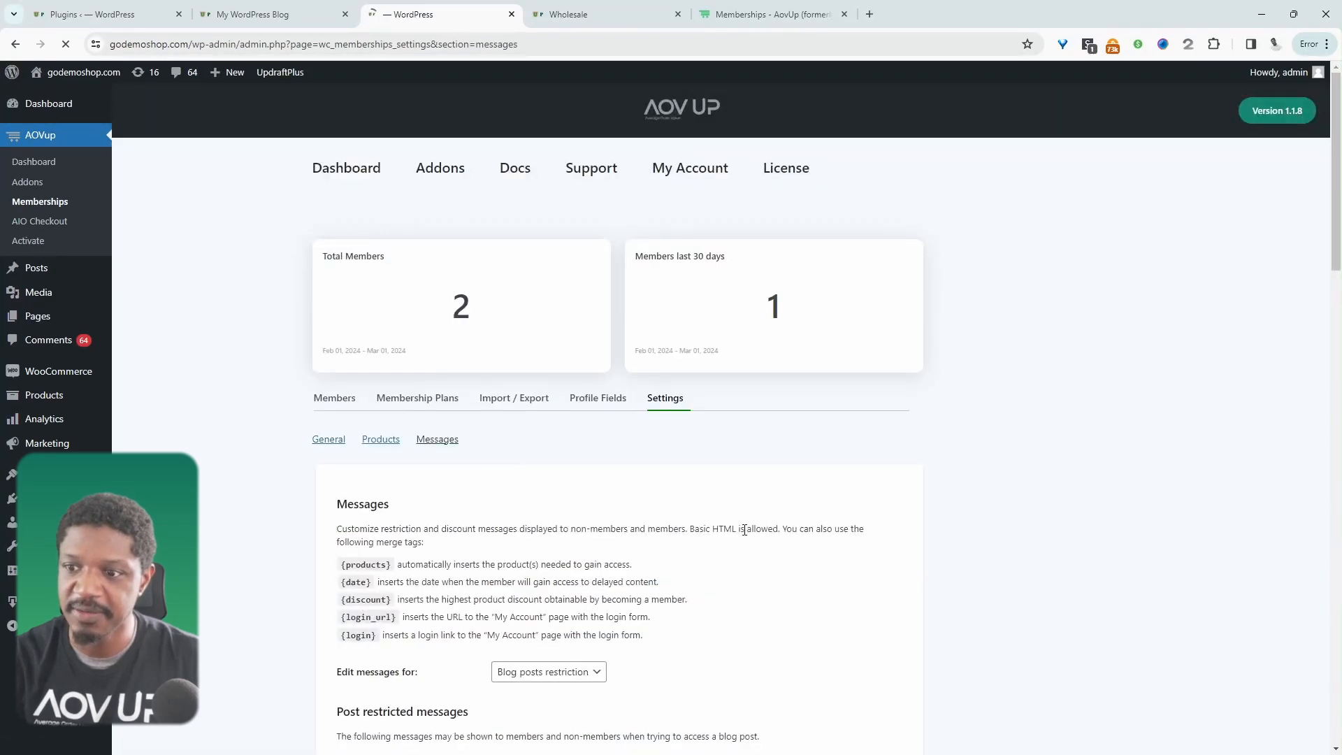
pyautogui.scroll(-10, 741, 531)
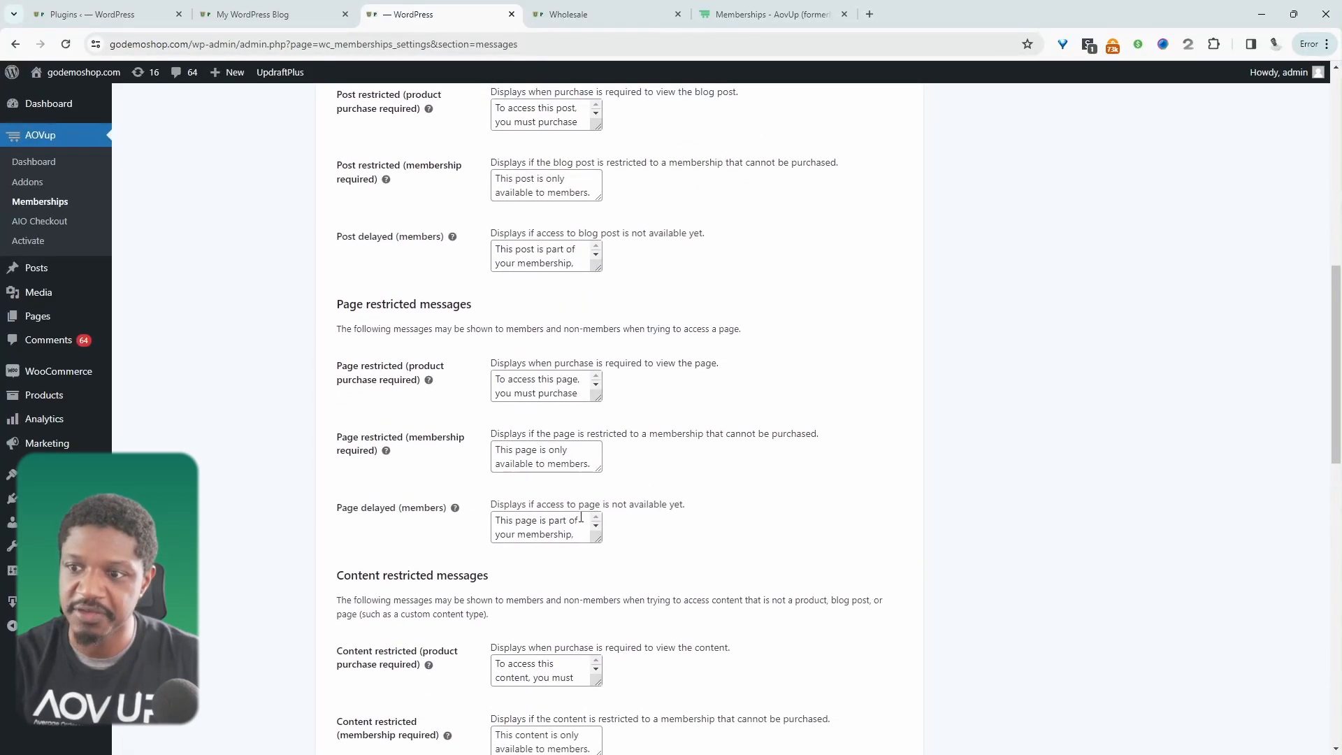
pyautogui.scroll(-3, 623, 567)
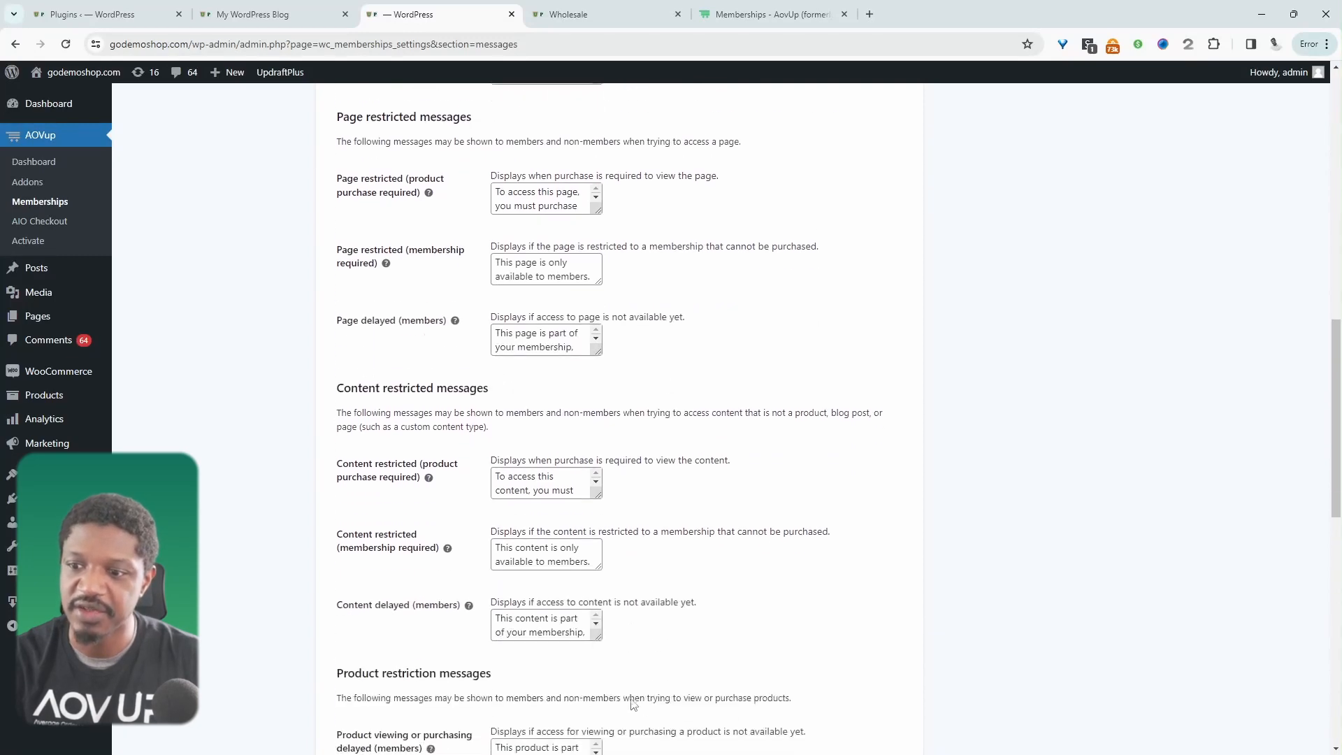
pyautogui.hotkey('alt', 'Tab')
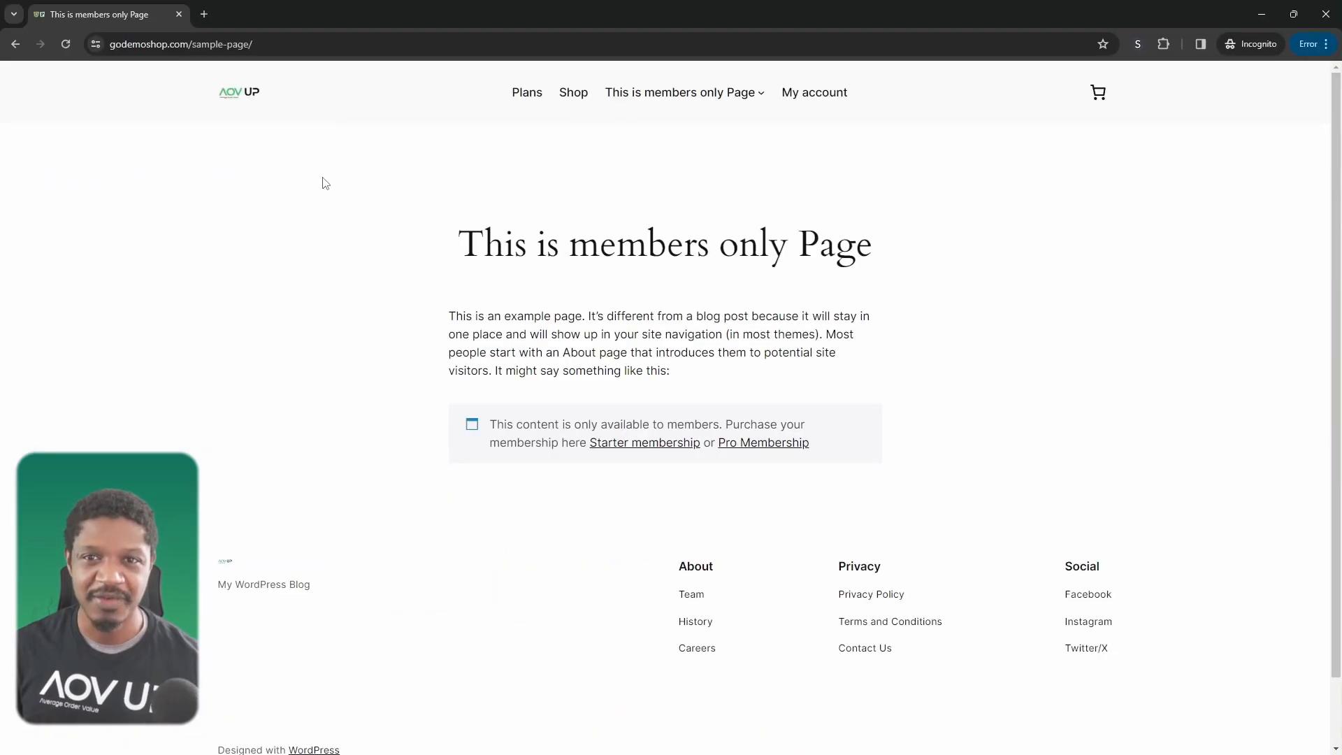